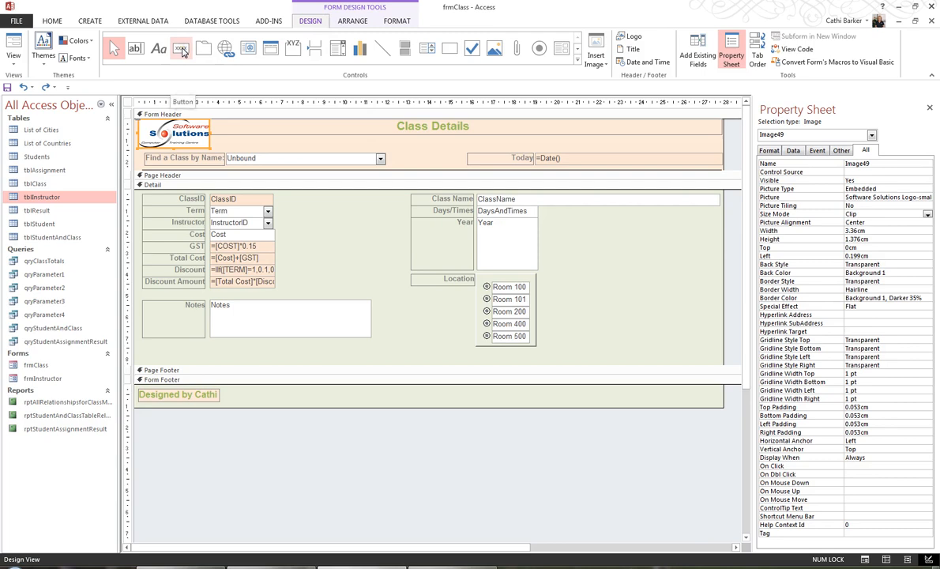
Add a command button to the form footer beside the designer credit label and assign it the Delete Record action from Record Operations.
left_click(181, 50)
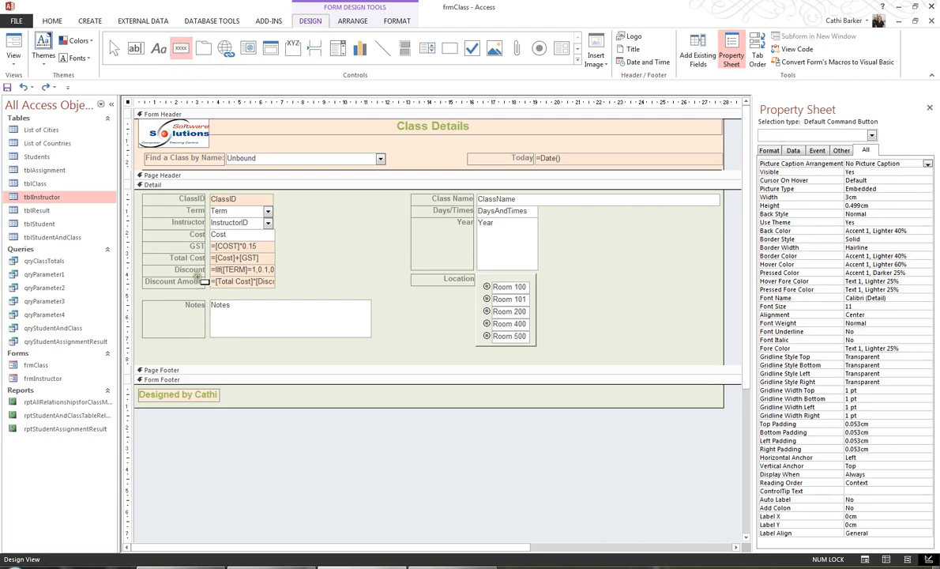
left_click(236, 391)
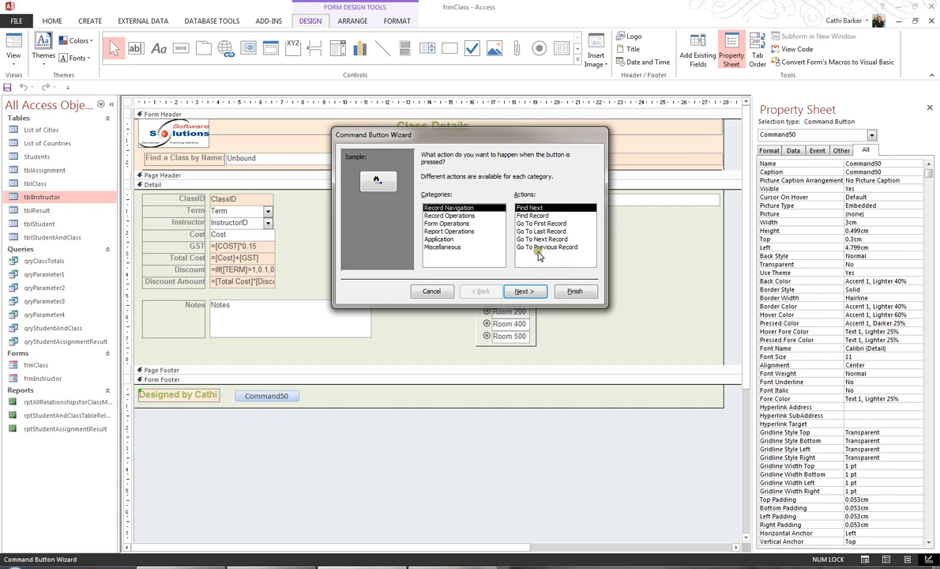
left_click(462, 216)
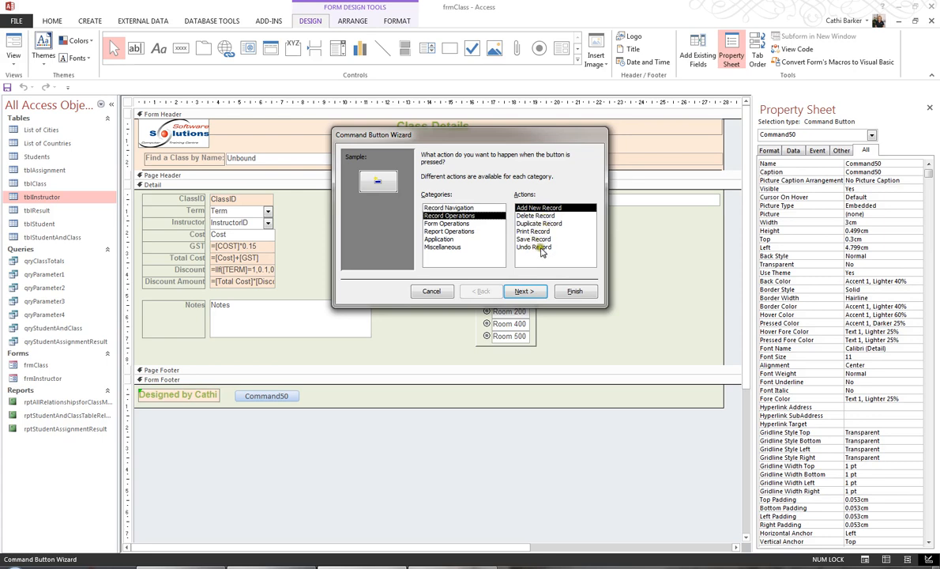
left_click(433, 223)
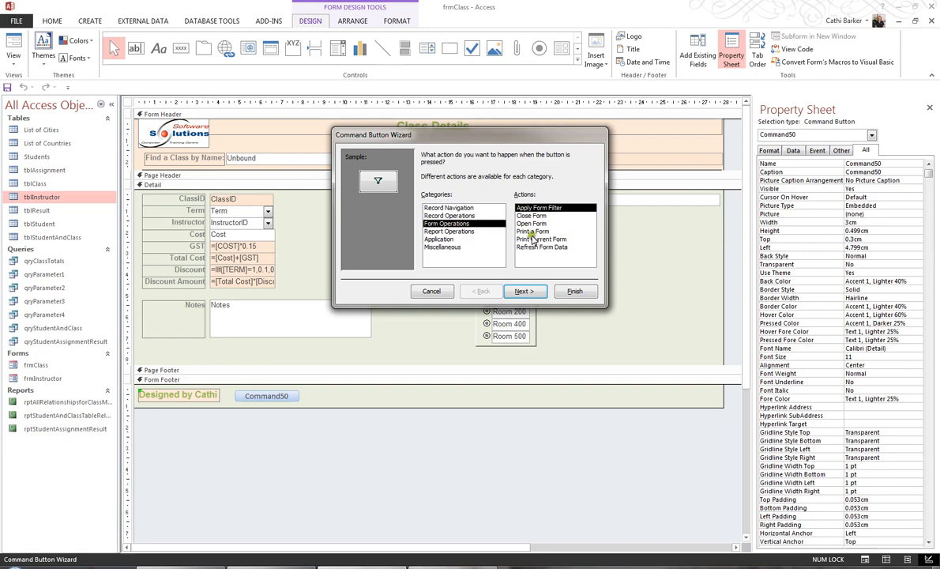
left_click(458, 231)
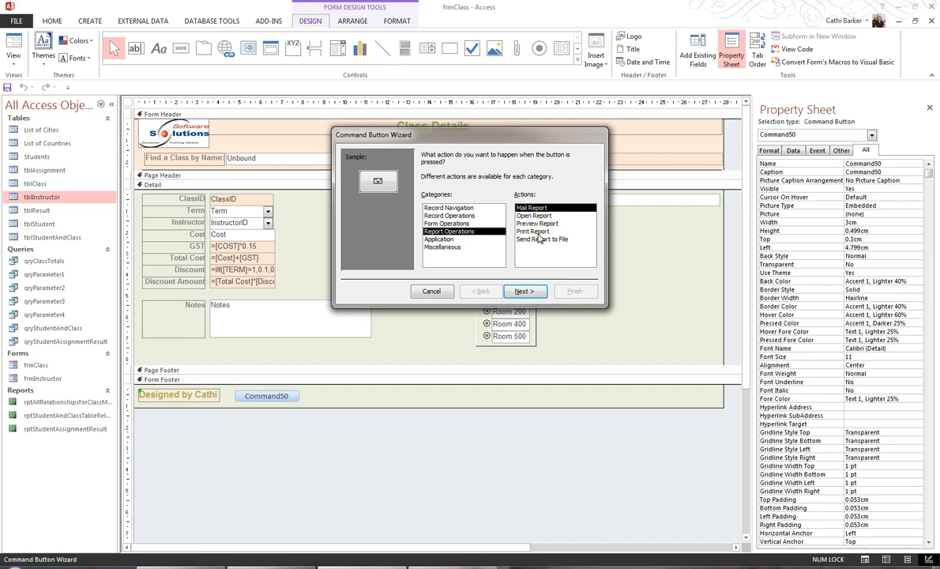
left_click(444, 239)
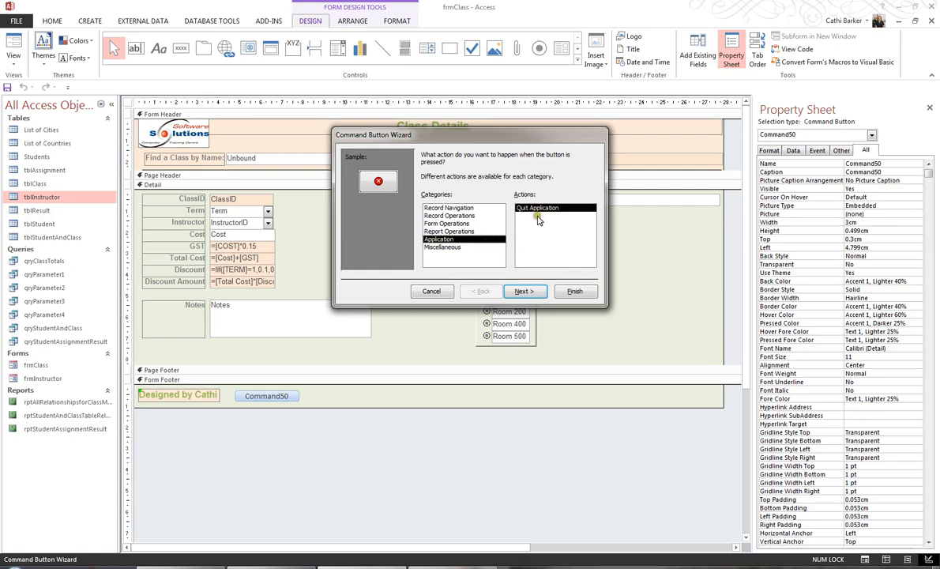
left_click(440, 247)
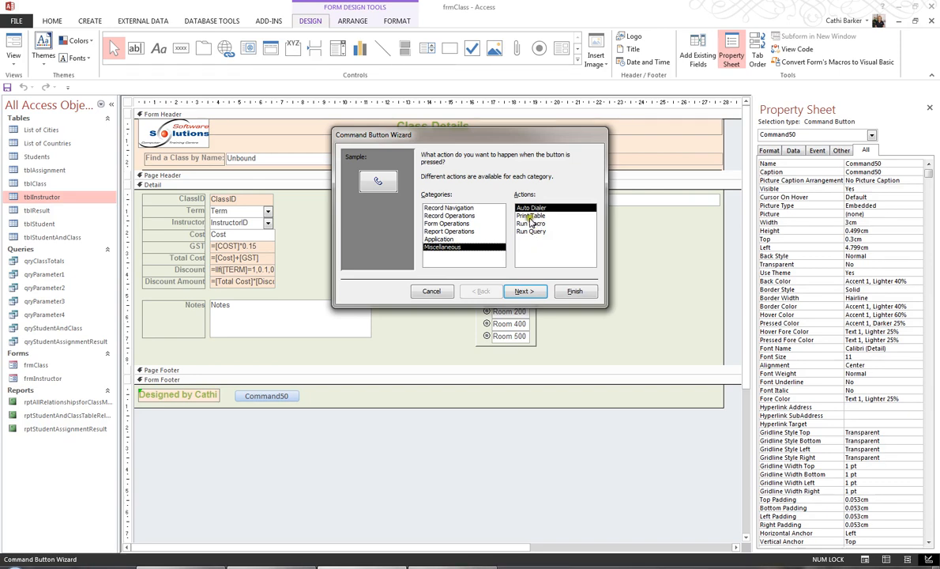
left_click(459, 216)
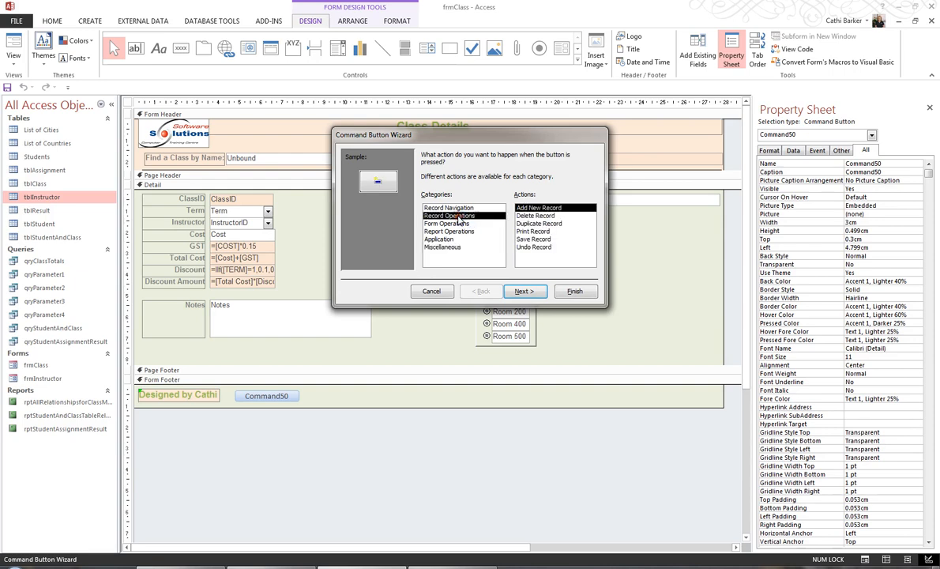
left_click(534, 215)
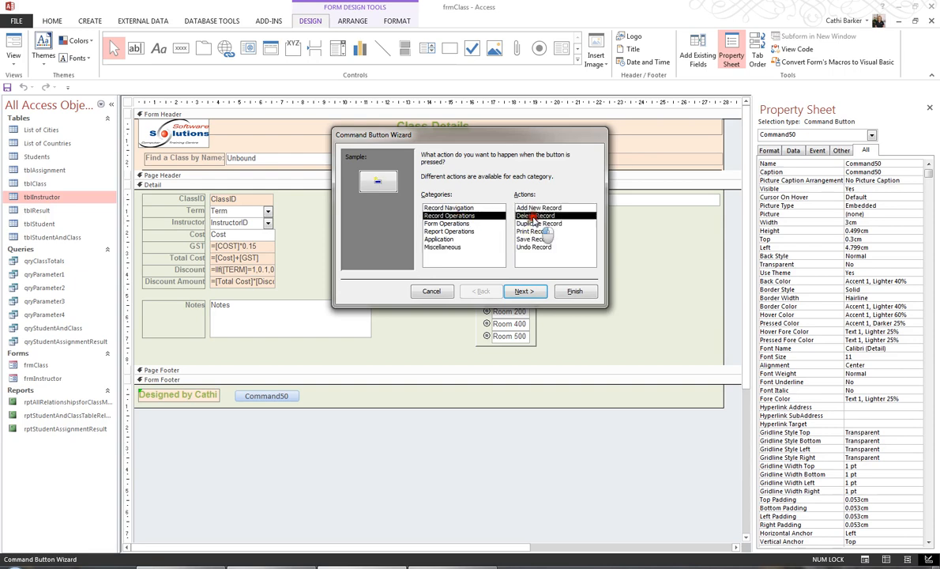
left_click(529, 293)
left_click(531, 294)
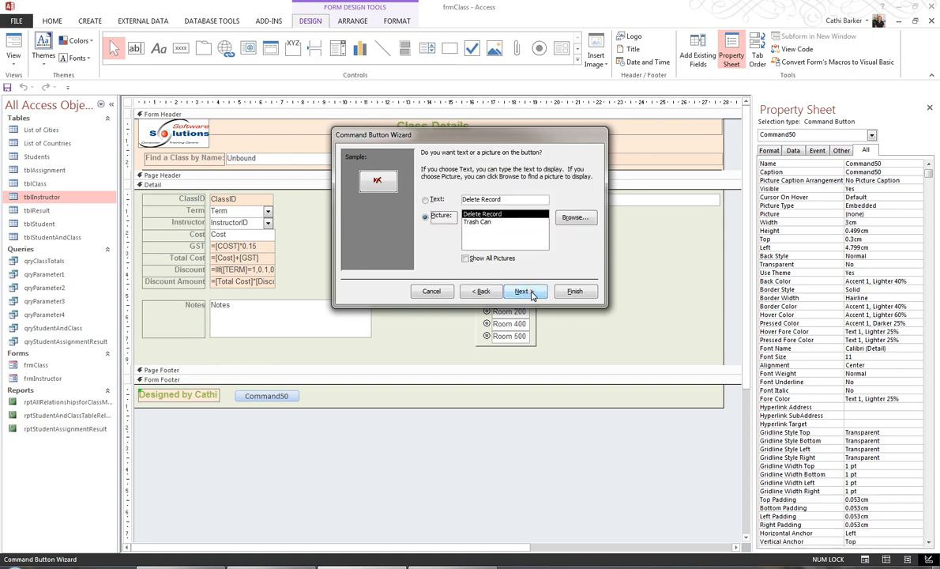
Set the button to show text instead of a picture, with the wording "Delete Class".
left_click(447, 201)
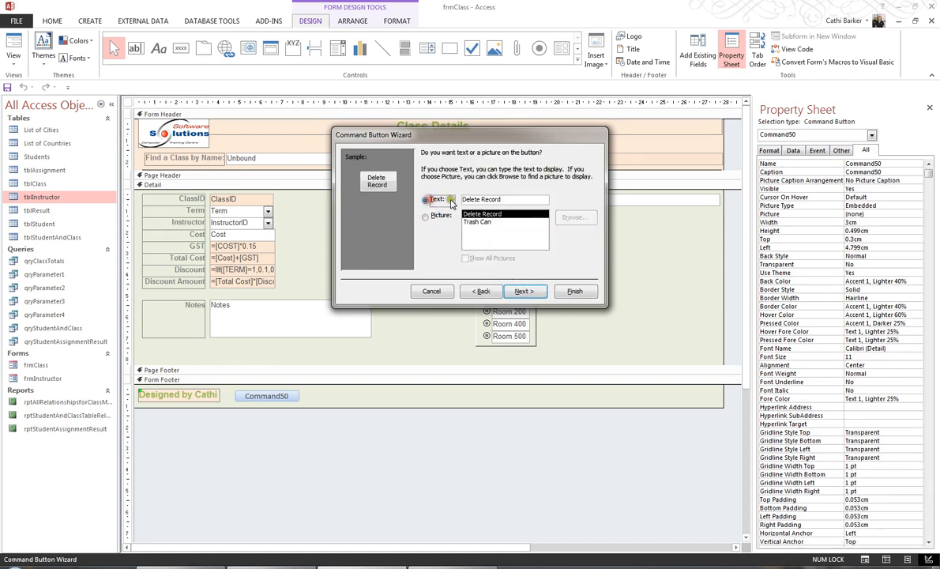
left_click(439, 200)
left_click(509, 199)
key("ctrl+shift+Left")
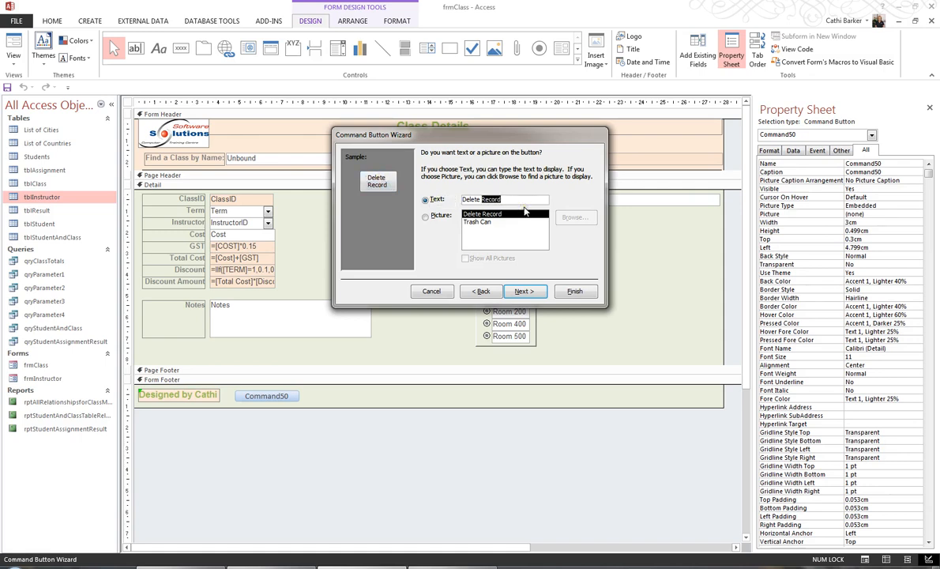
type("Class")
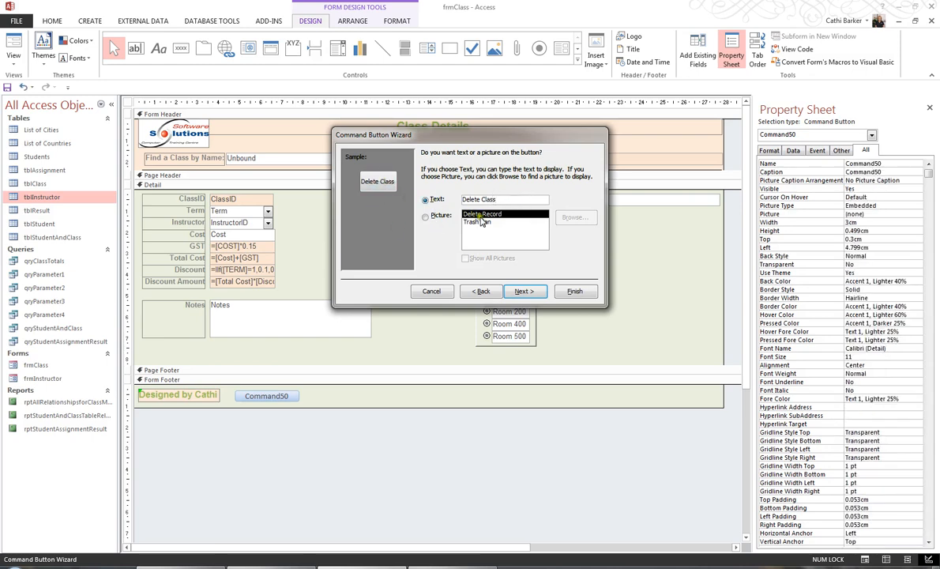
Try a picture on the button instead, selecting Trash Can and previewing others from the full picture list, from Save Record to SharePoint Lists Online.
left_click(426, 215)
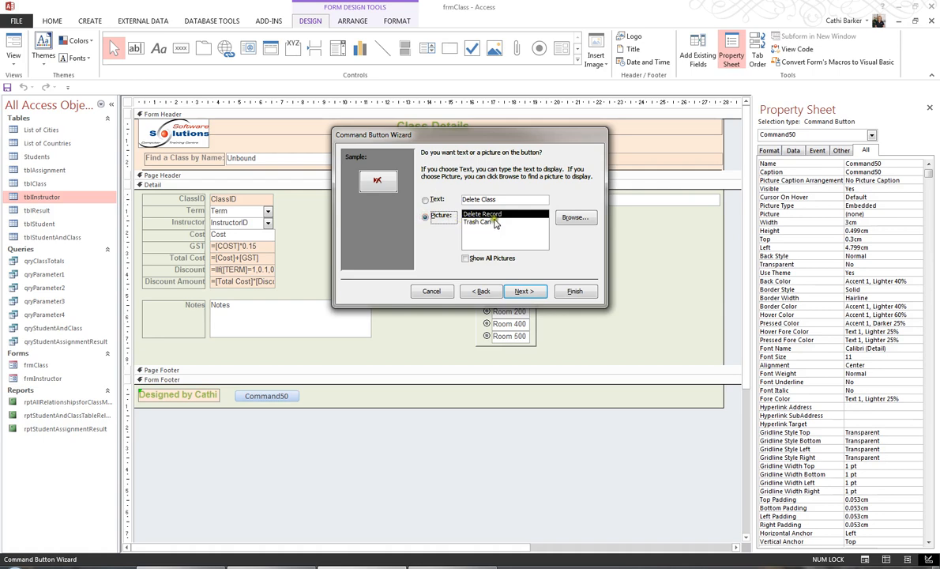
left_click(470, 222)
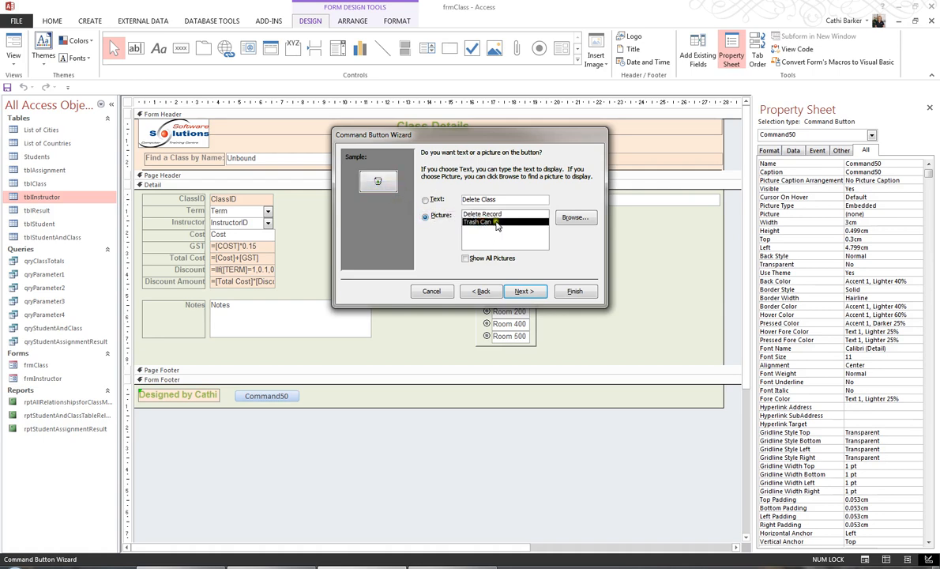
left_click(468, 259)
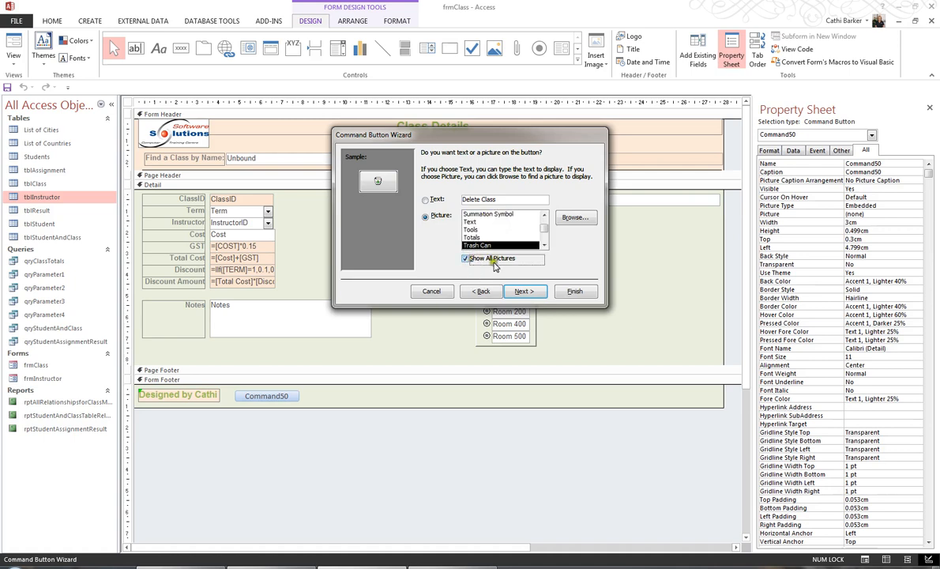
left_click(544, 214)
left_click(544, 216)
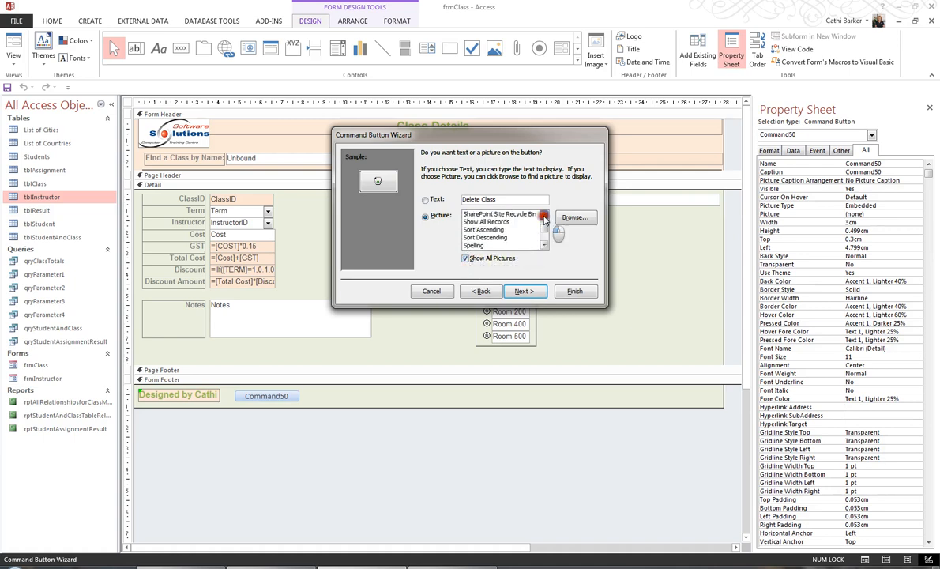
left_click(497, 214)
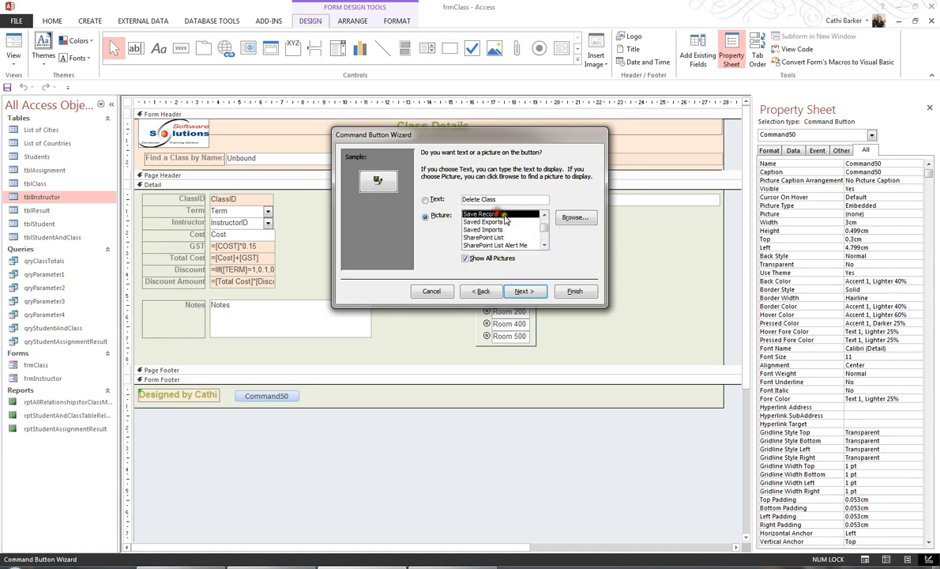
key("Down")
key("Down")
key("Down")
key("Down")
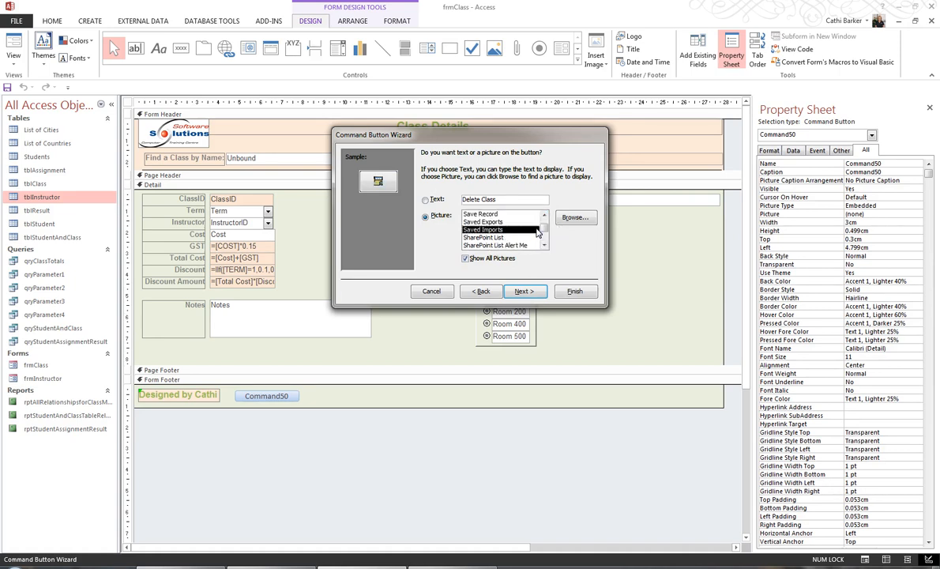
key("Down")
key("Down")
key("Down")
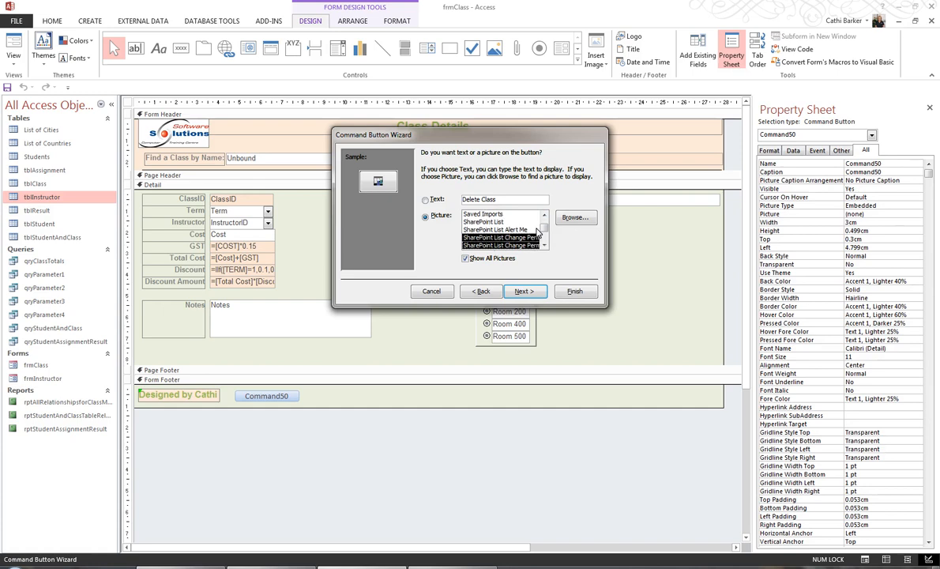
key("Down")
key("Down")
key("Down")
key("Down")
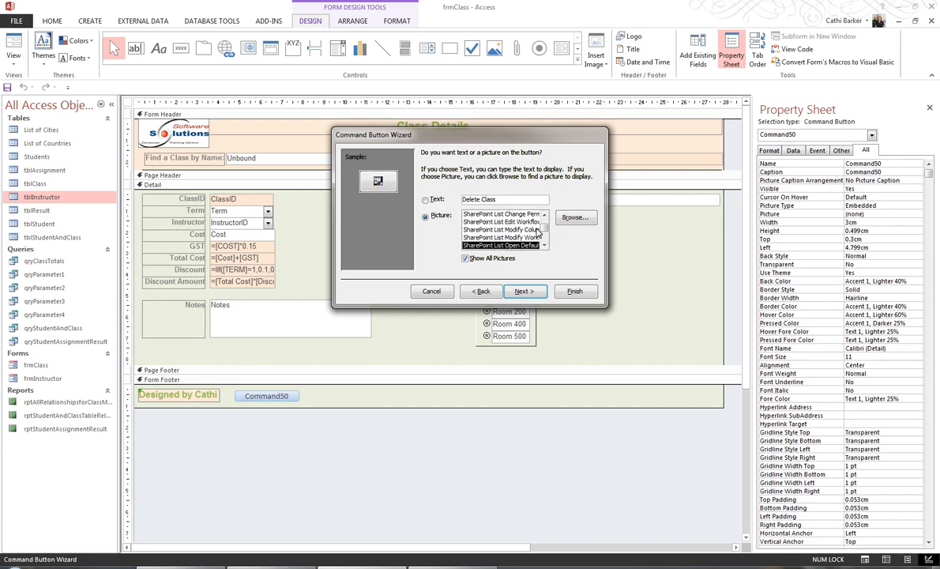
key("Down")
key("Down")
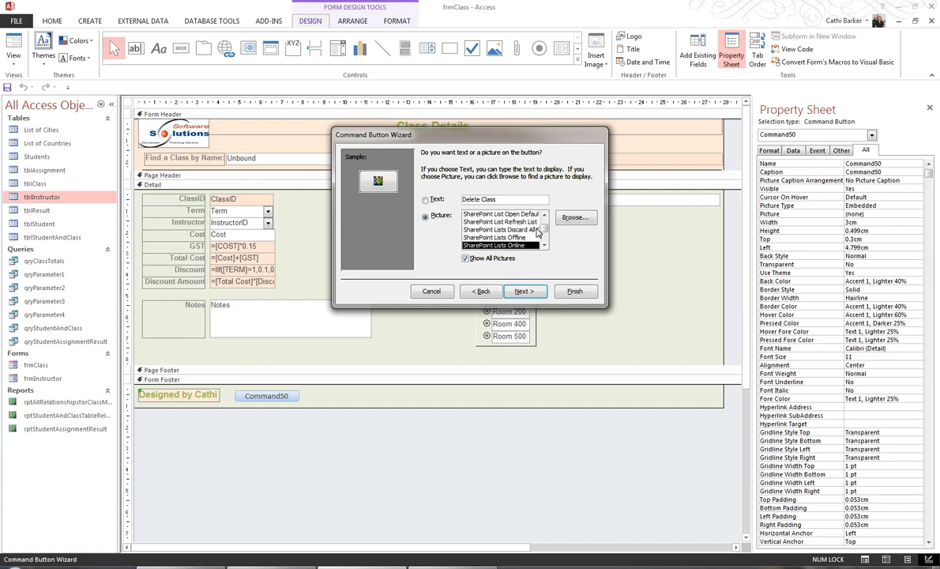
Set the button to display the text "Delete Record" and finish the wizard with the default button name.
left_click(425, 199)
left_click(504, 199)
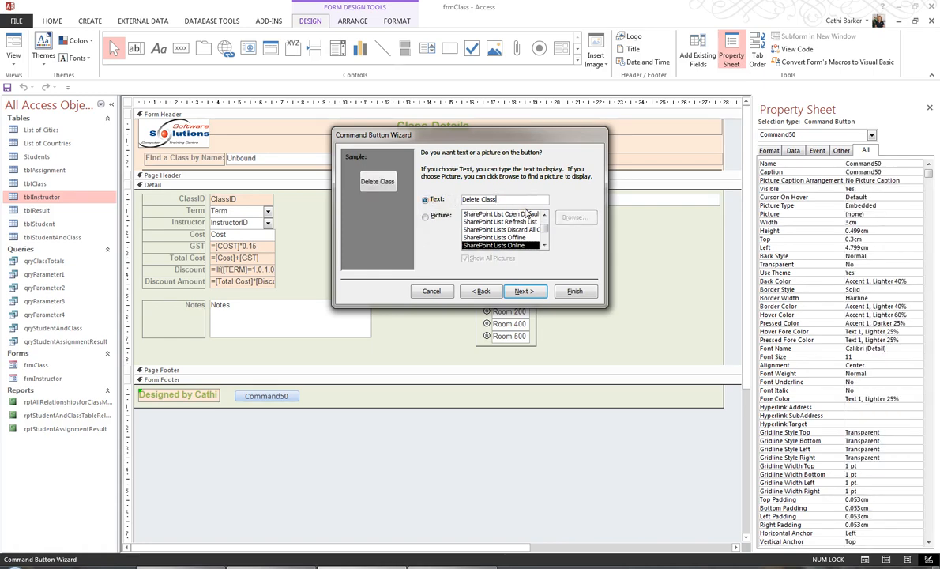
key("BackSpace")
key("BackSpace")
key("BackSpace")
key("BackSpace")
key("BackSpace")
type("Record")
left_click(535, 292)
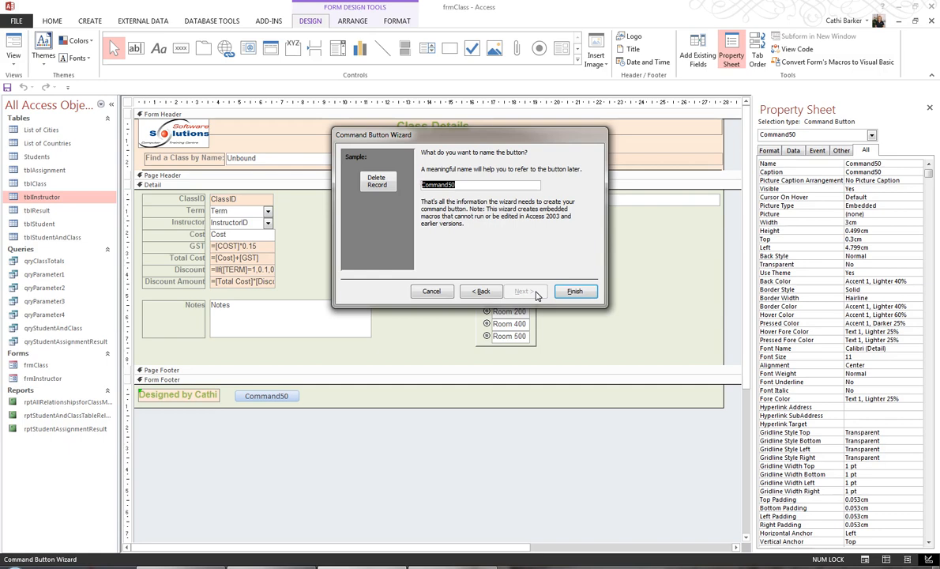
left_click(574, 291)
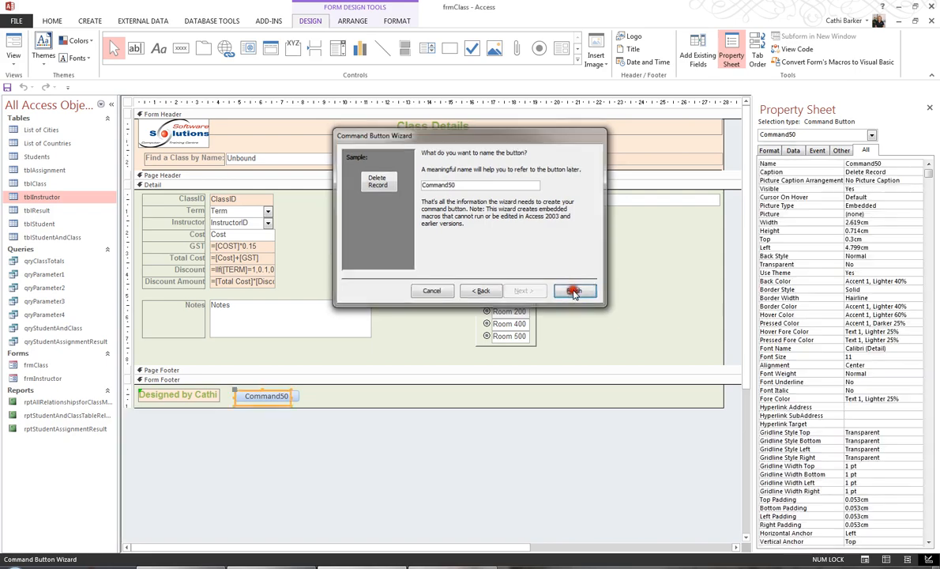
left_click(570, 291)
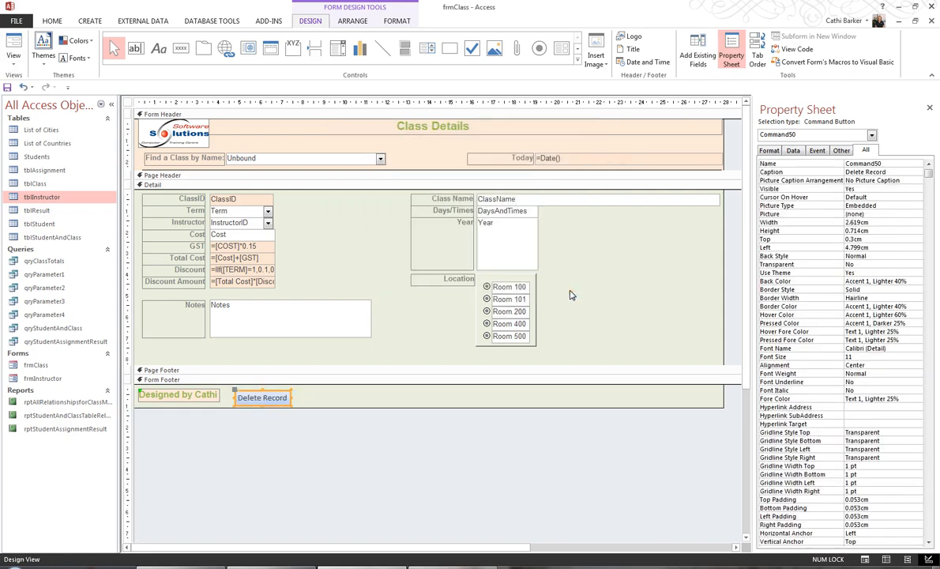
left_click(569, 291)
Add a footer button beside Delete Record that runs the Print Record action and shows the text "Print Record", keeping the default name.
left_click(180, 49)
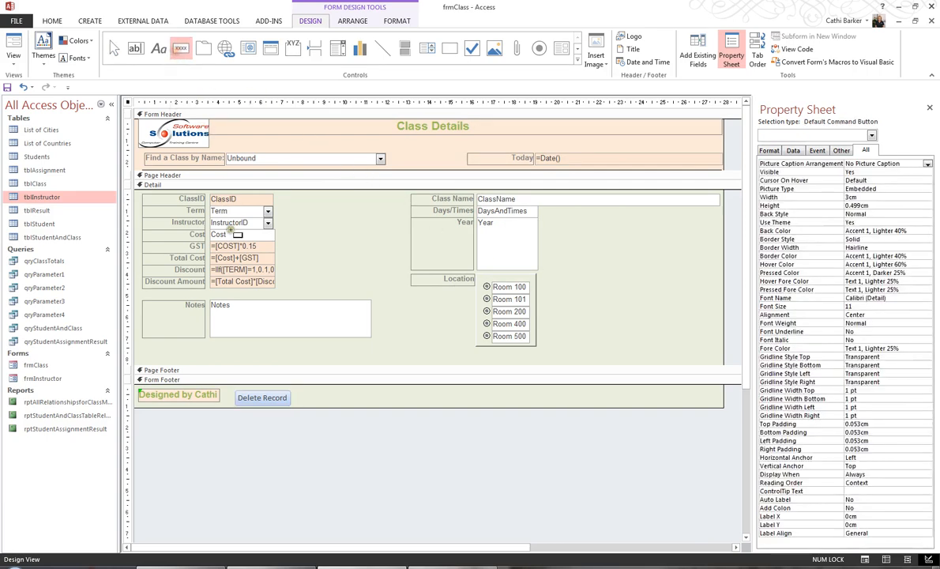
left_click(304, 393)
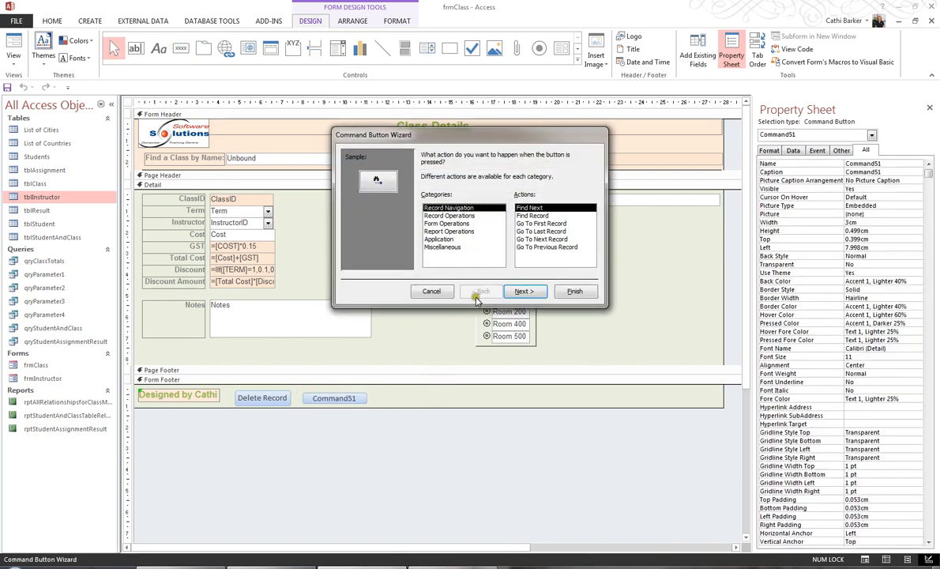
left_click(444, 215)
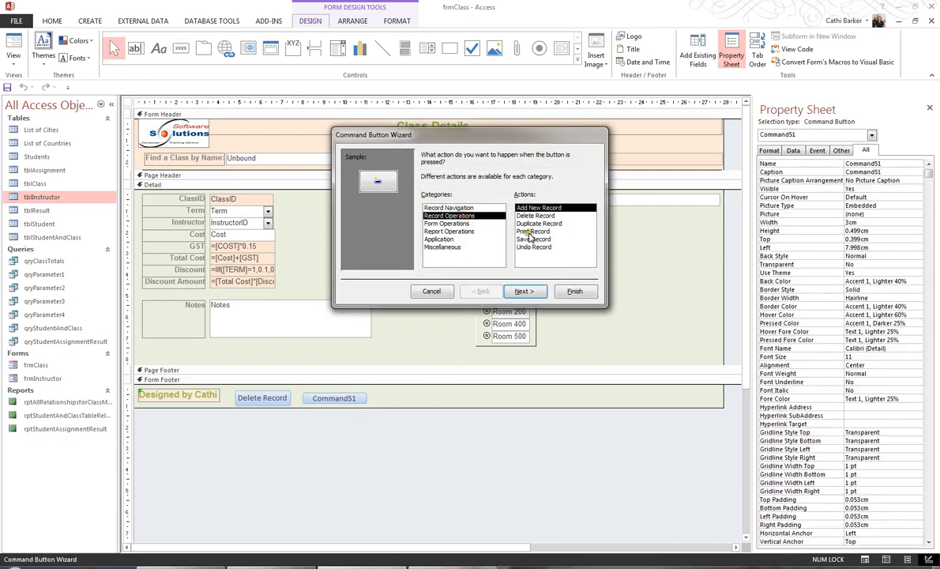
left_click(531, 232)
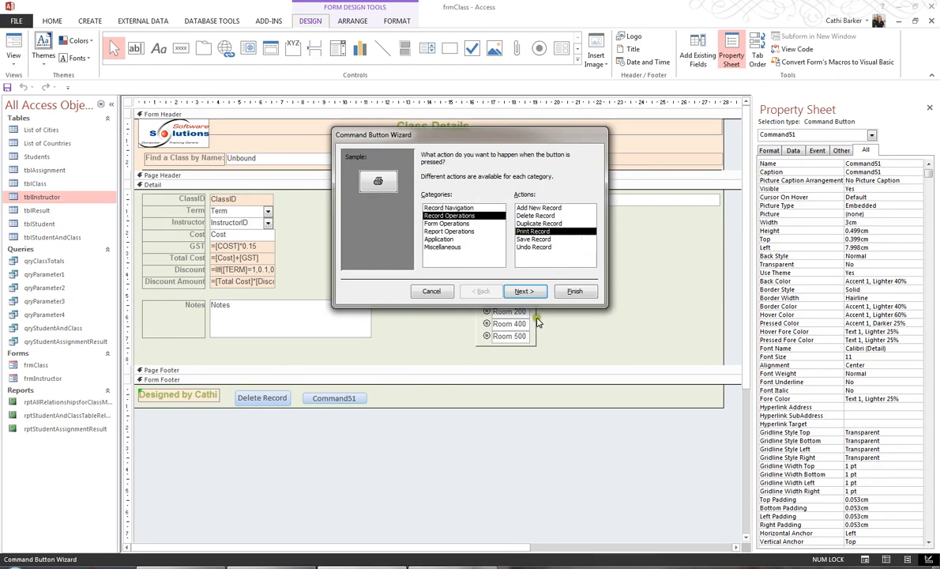
left_click(525, 290)
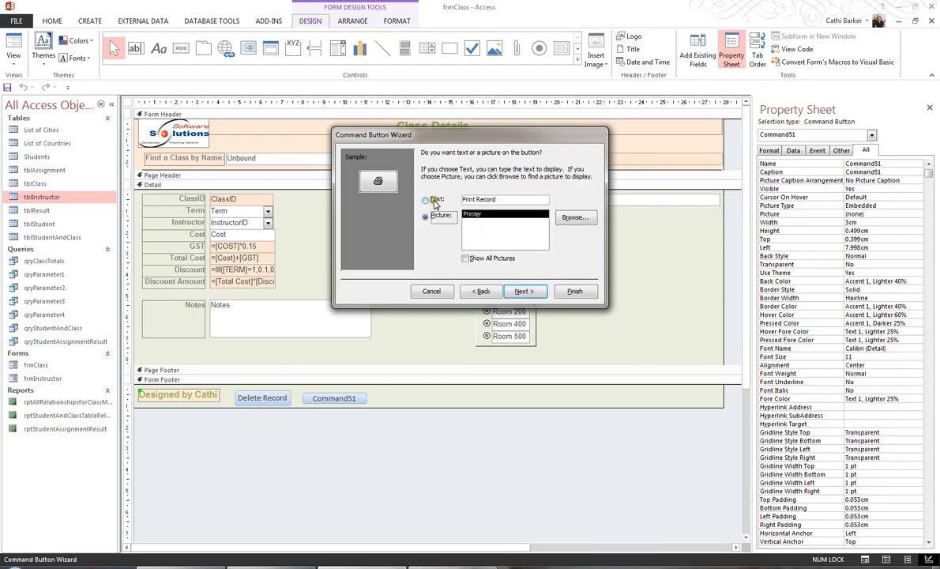
left_click(430, 200)
left_click(533, 294)
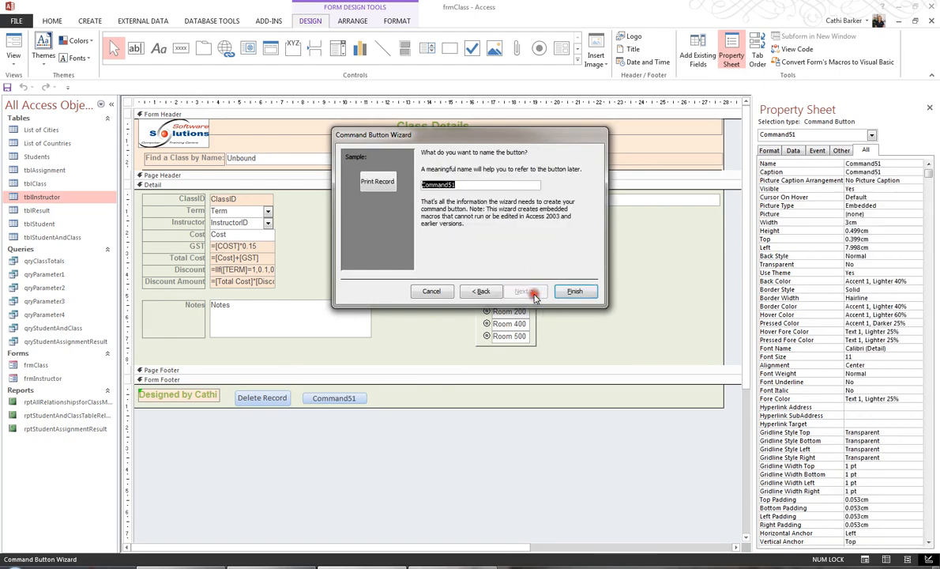
left_click(570, 291)
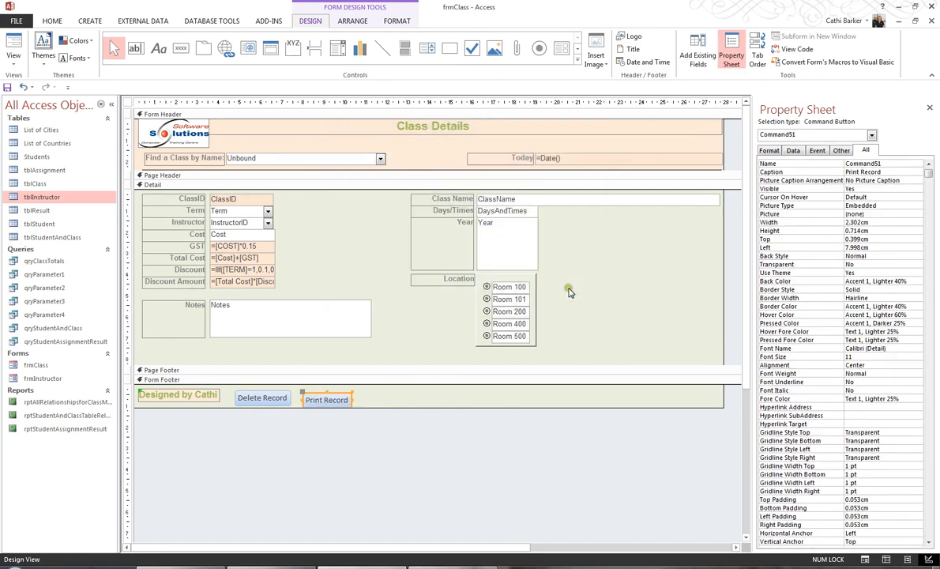
Add a footer button beside Print Record that runs the Add New Record action and shows the text "Add Record".
left_click(180, 49)
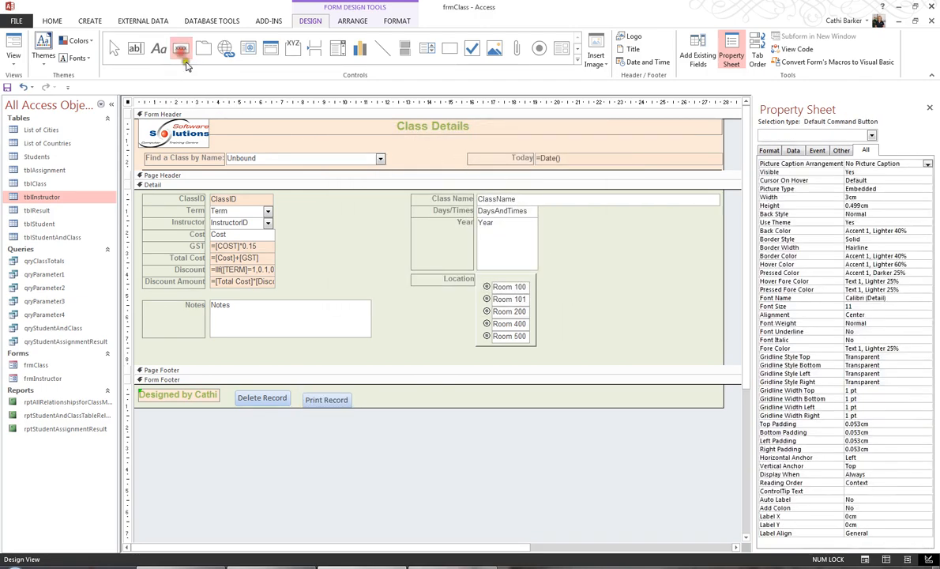
left_click(365, 393)
left_click(447, 216)
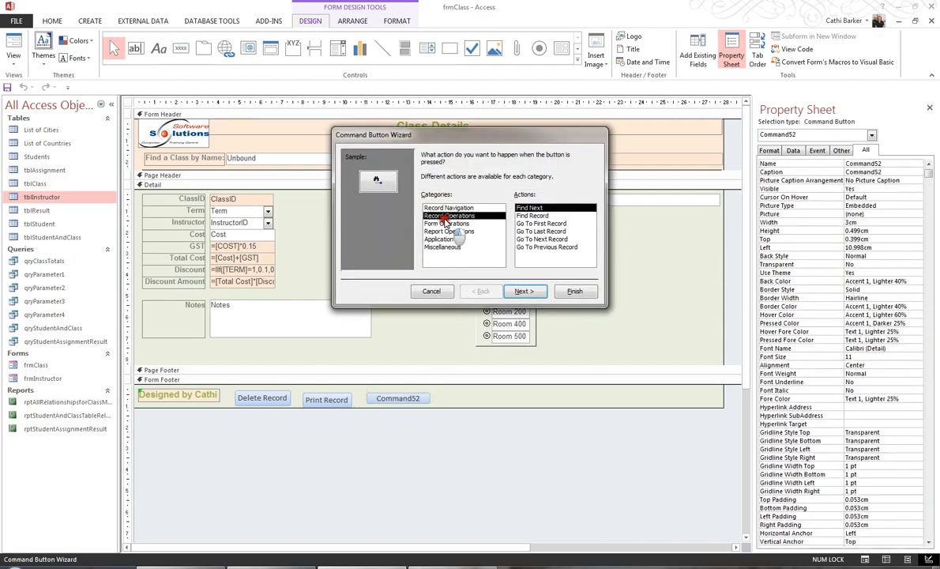
left_click(535, 291)
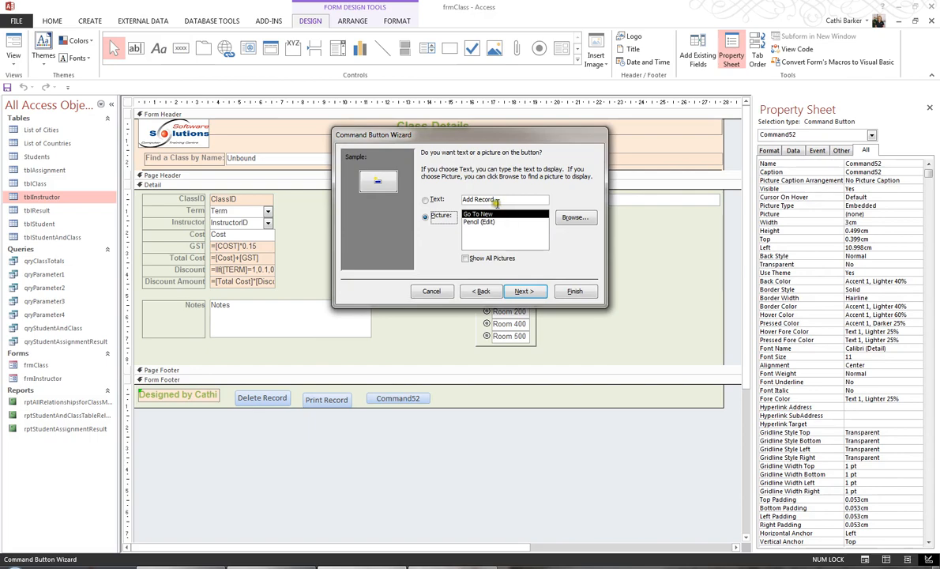
left_click(428, 201)
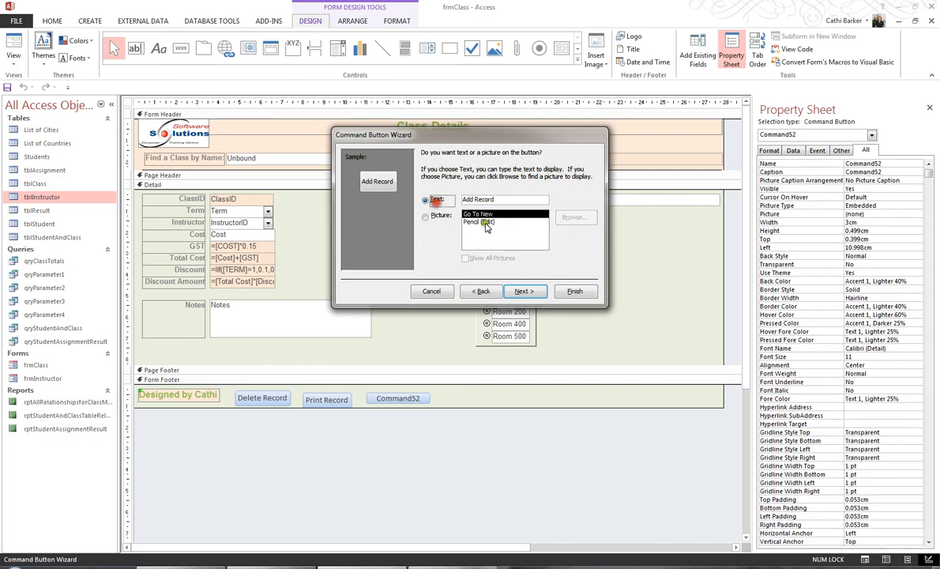
left_click(575, 292)
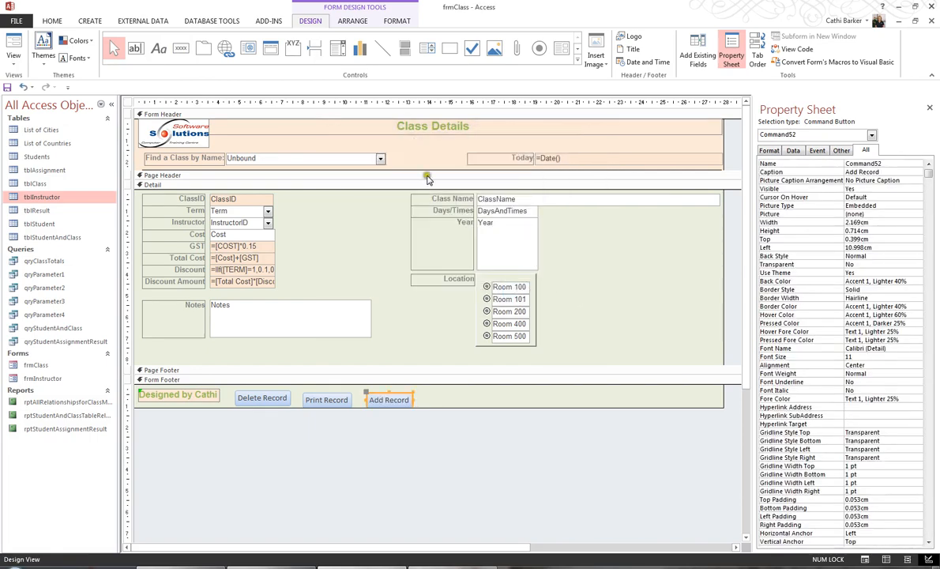
Add a footer button beside Add Record that runs the Save Record action and shows the text "Save Record".
left_click(180, 49)
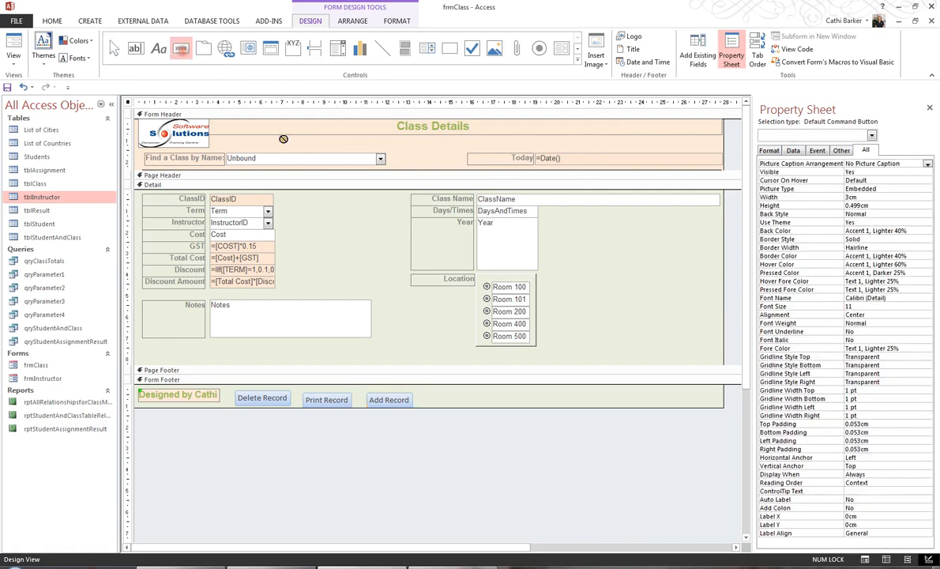
left_click(431, 392)
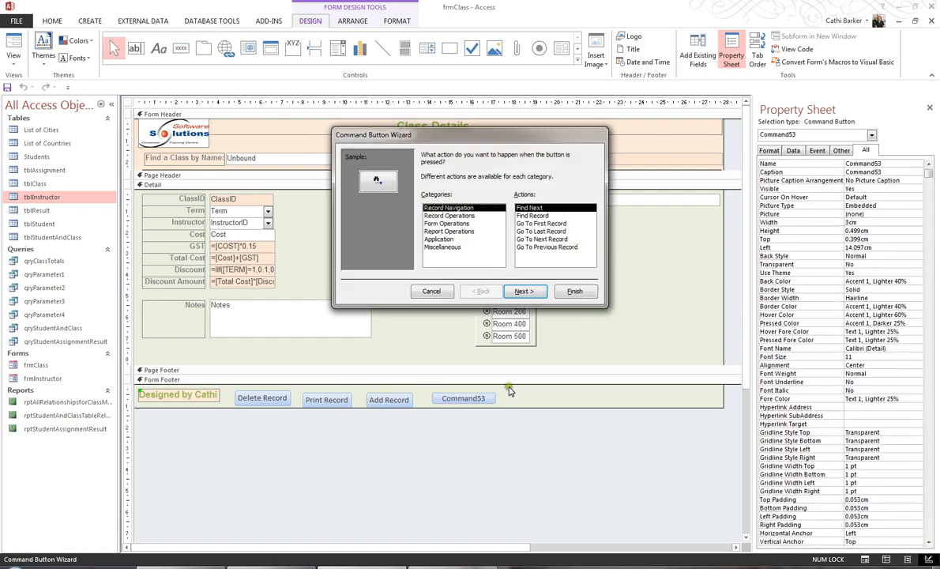
left_click(449, 216)
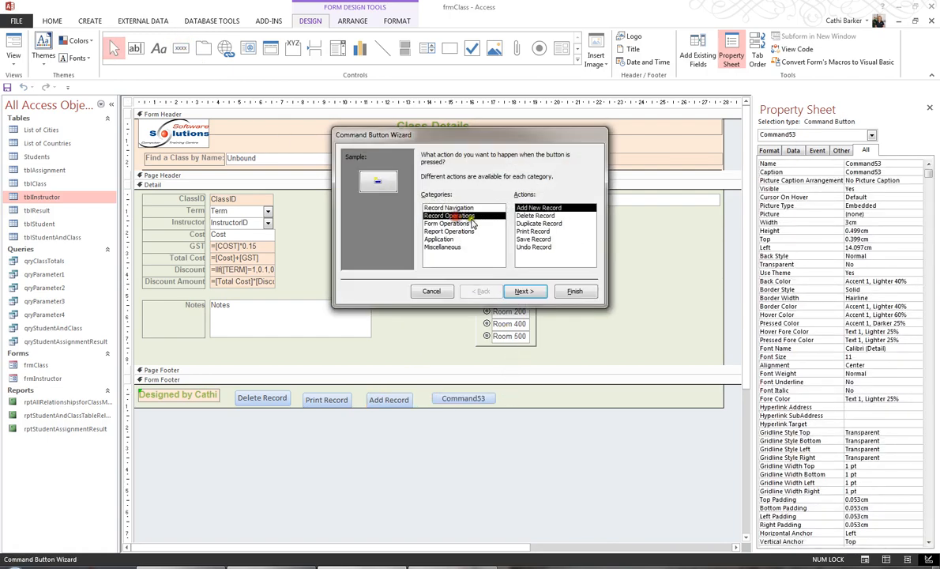
left_click(533, 238)
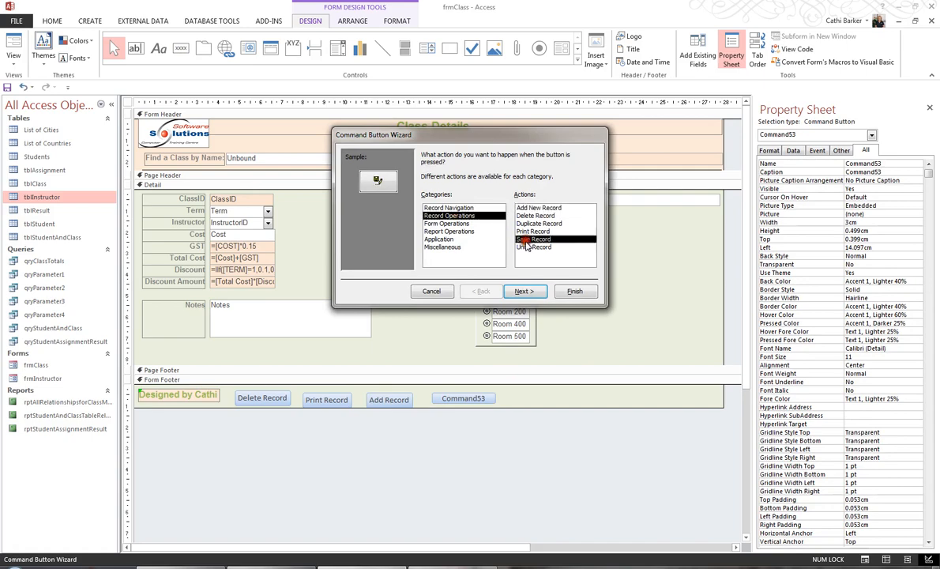
left_click(525, 292)
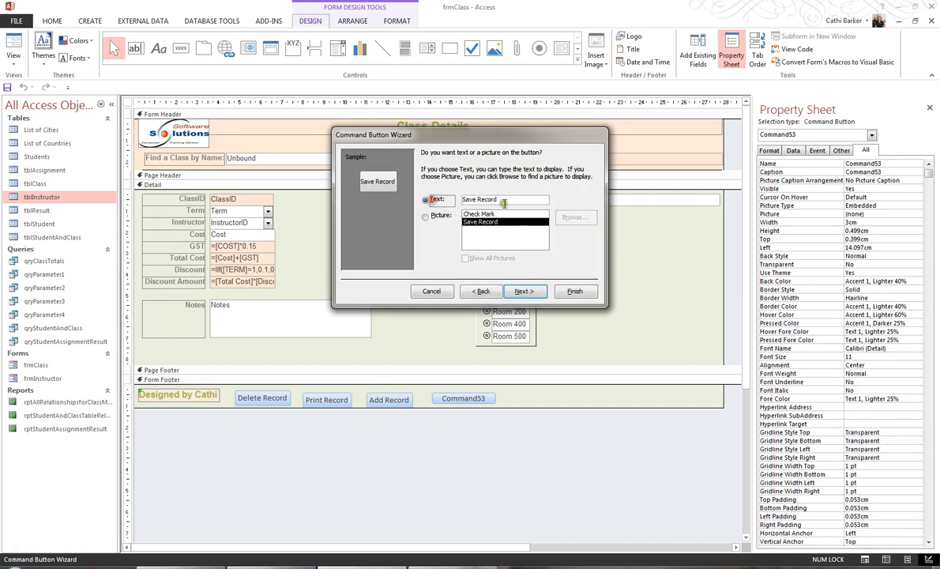
left_click(574, 291)
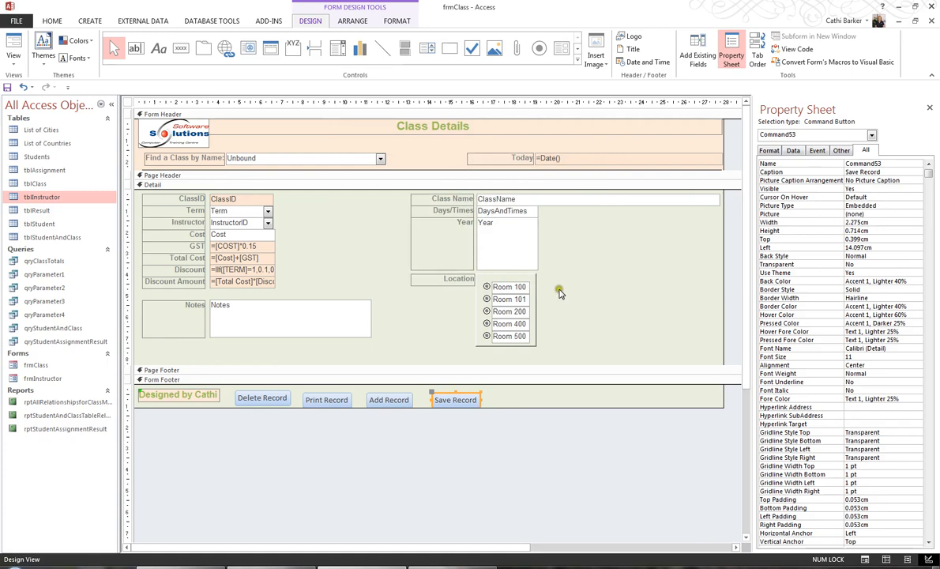
Add a footer button beside Save Record that runs the Find Record navigation action and shows the text "Find Record".
left_click(180, 49)
left_click(497, 394)
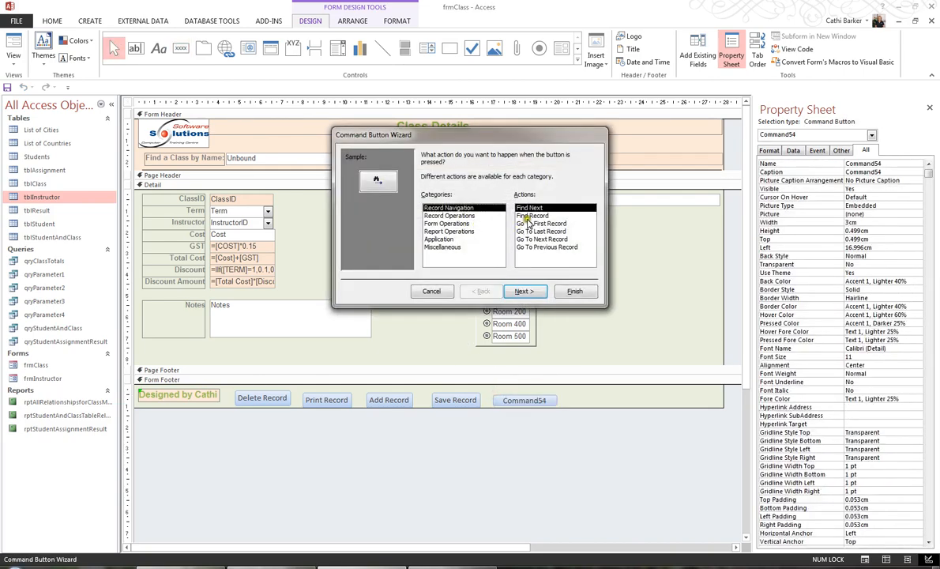
left_click(528, 216)
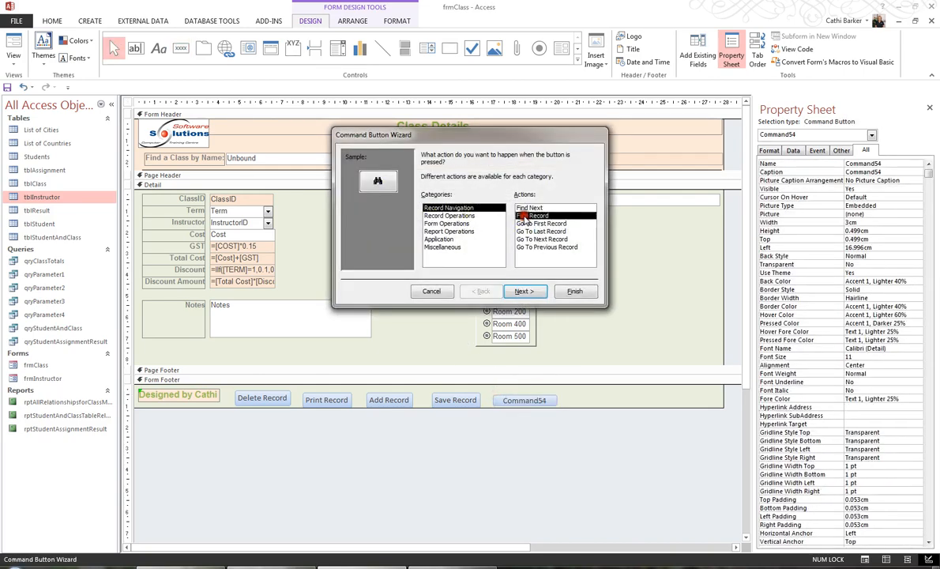
left_click(525, 291)
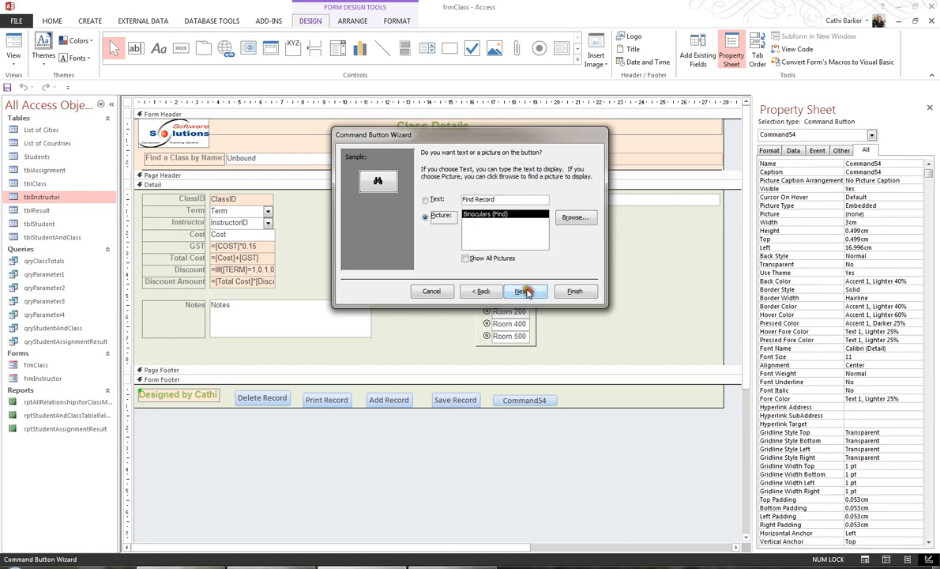
left_click(425, 200)
left_click(576, 293)
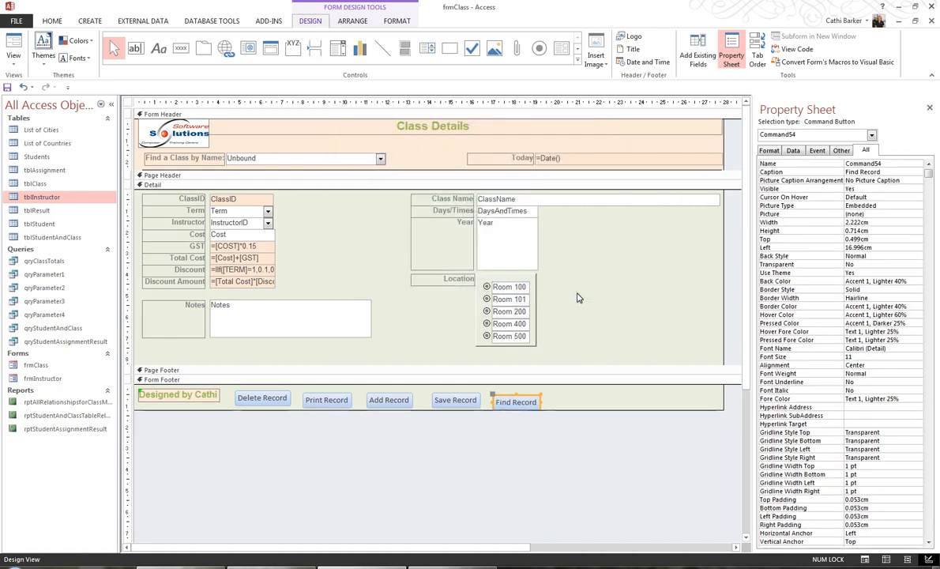
Add a footer button beside Find Record that runs the Close Form operation and shows the text "Close Form".
left_click(180, 48)
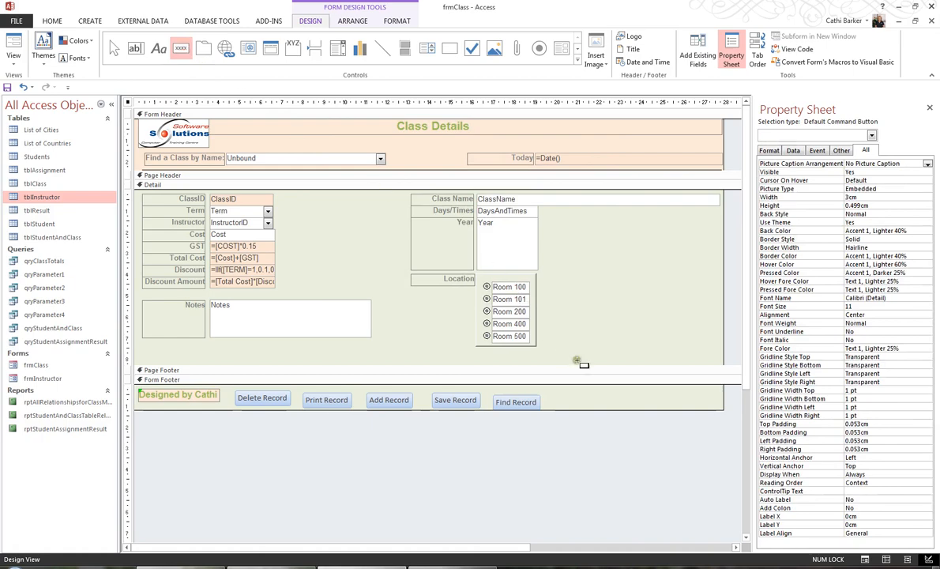
left_click(561, 395)
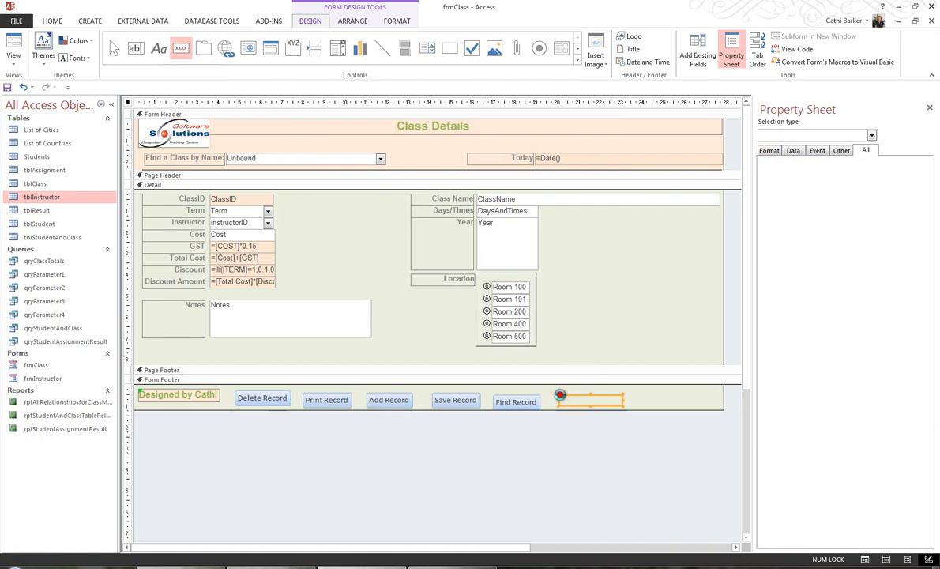
left_click(449, 223)
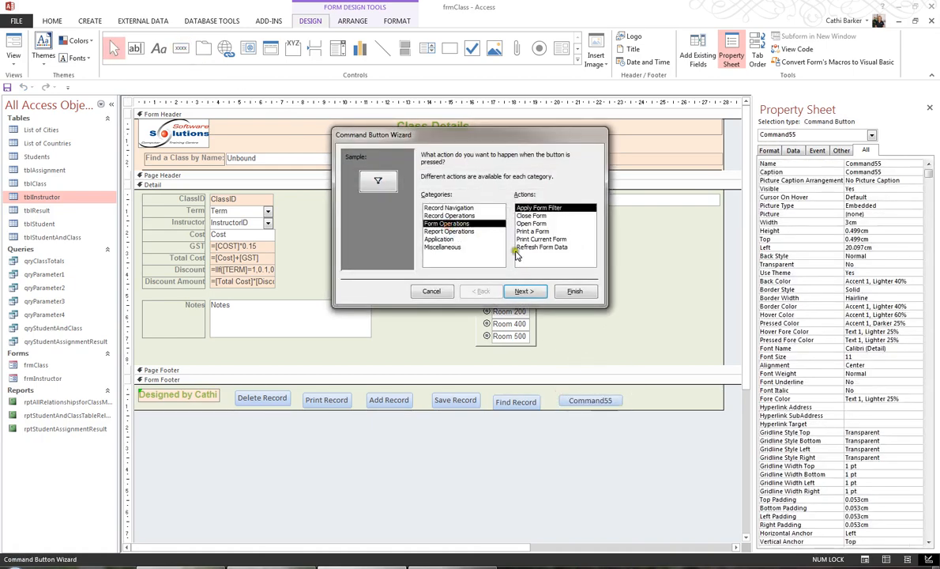
left_click(533, 216)
left_click(531, 291)
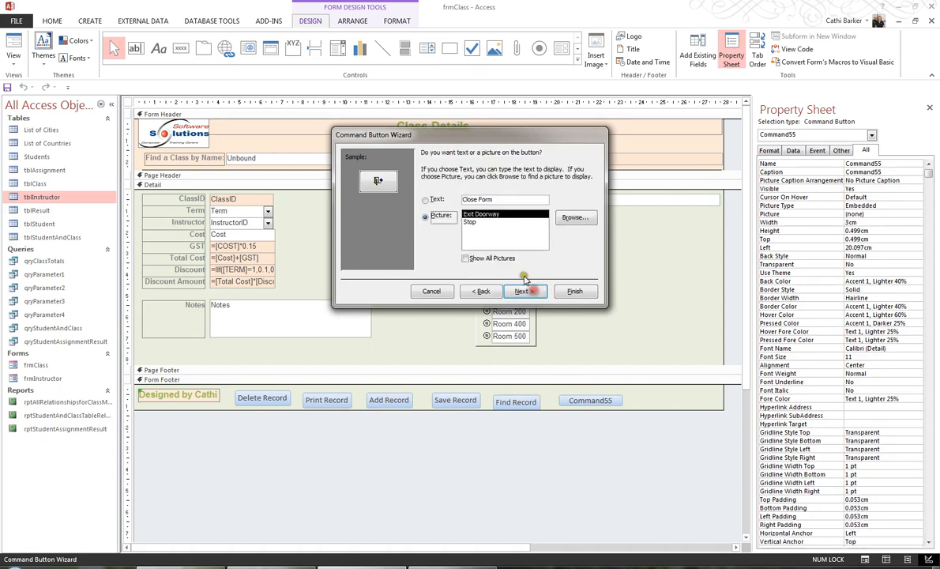
left_click(432, 200)
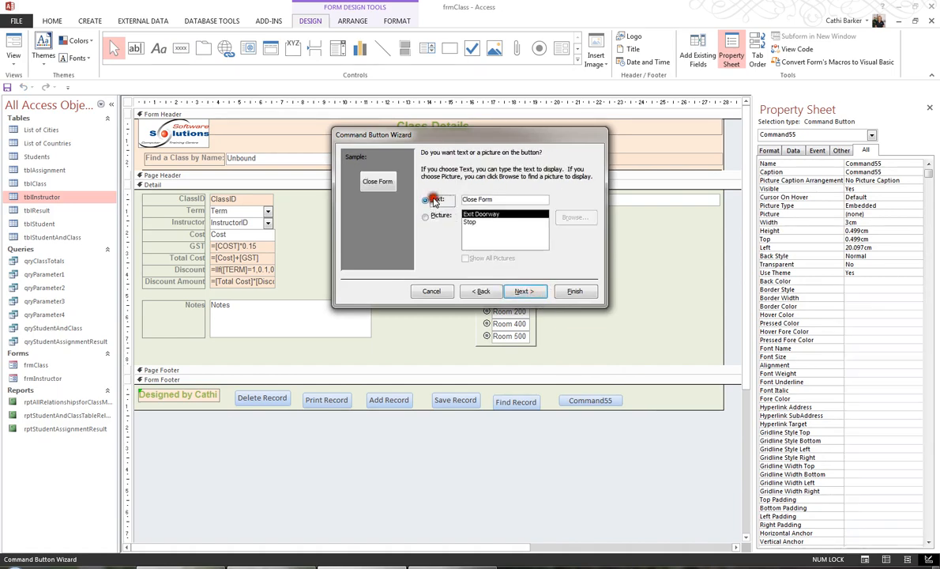
left_click(569, 291)
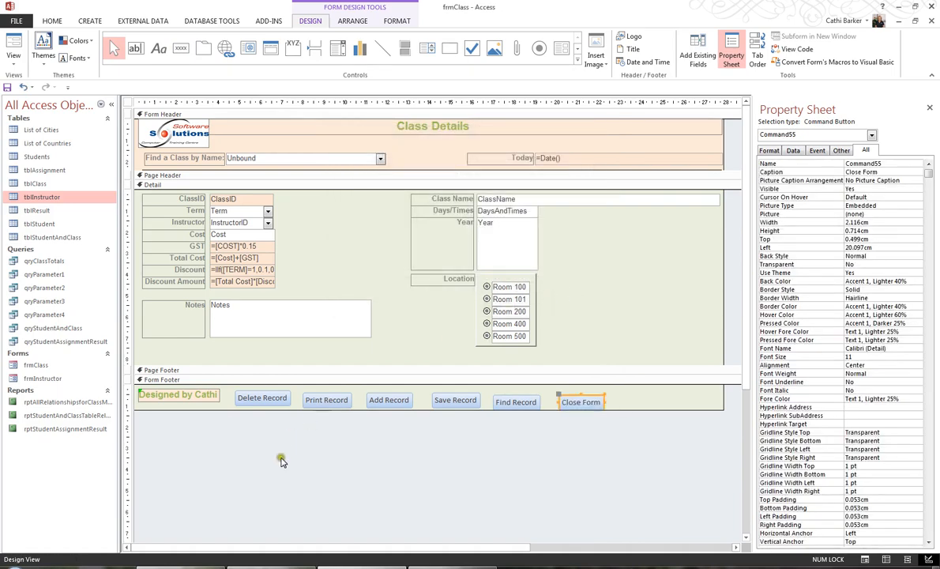
Size all six footer command buttons to the widest one.
left_click_drag(250, 466, 608, 399)
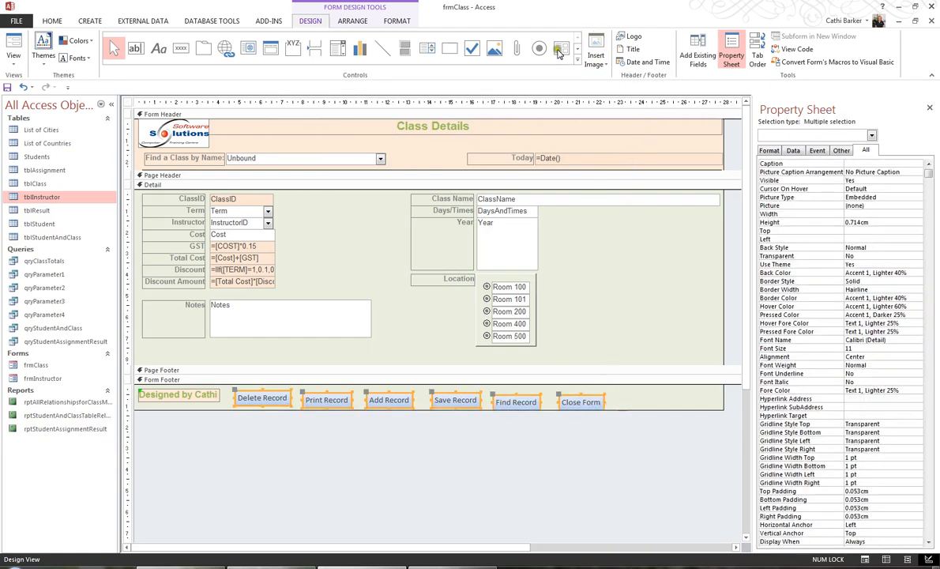
left_click(361, 23)
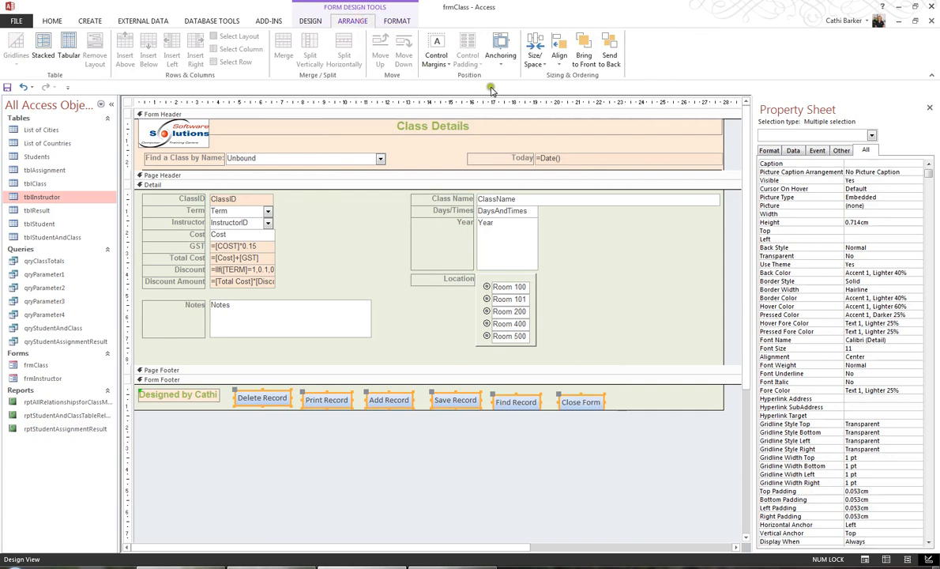
left_click(536, 59)
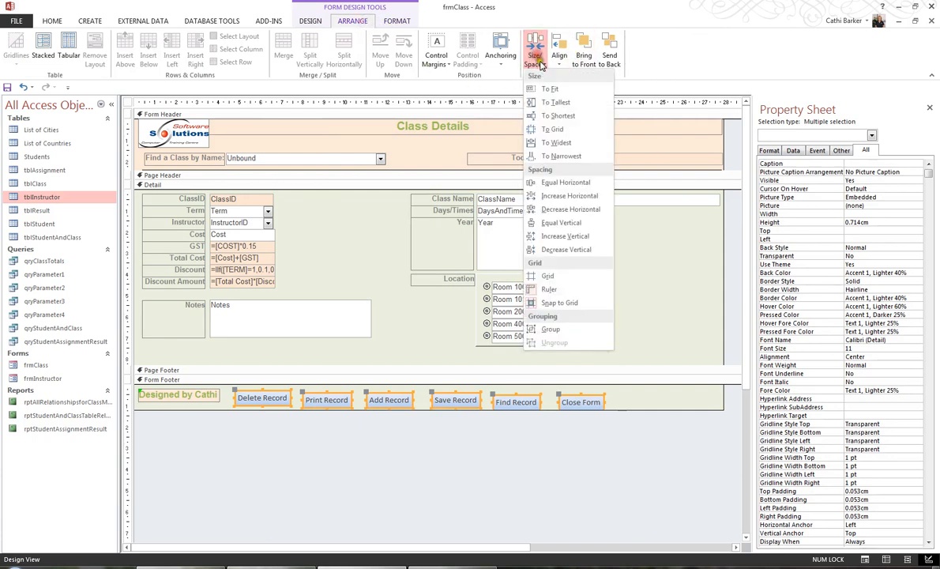
left_click(568, 147)
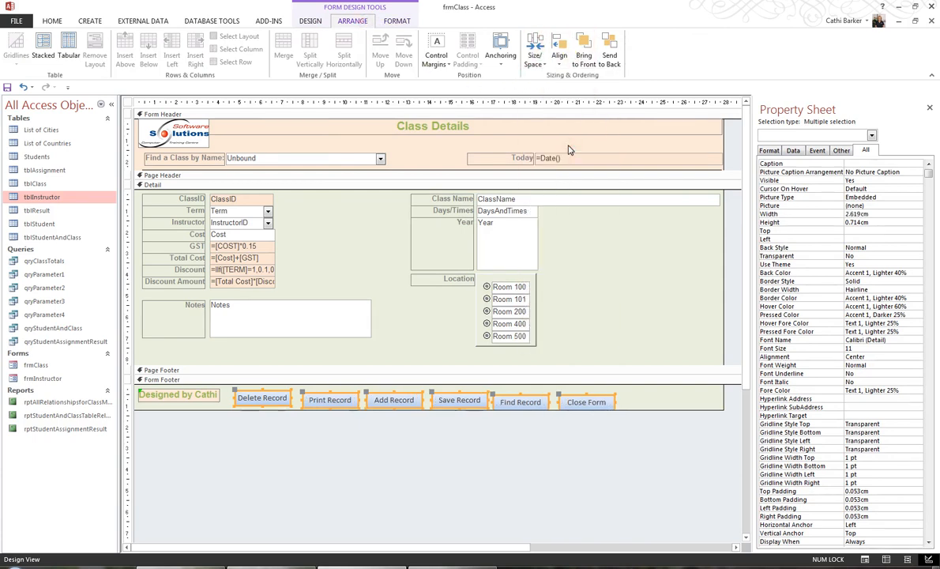
Move the Close Form button to the footer's right end and the Delete Record button right beside the designer label.
left_click(537, 61)
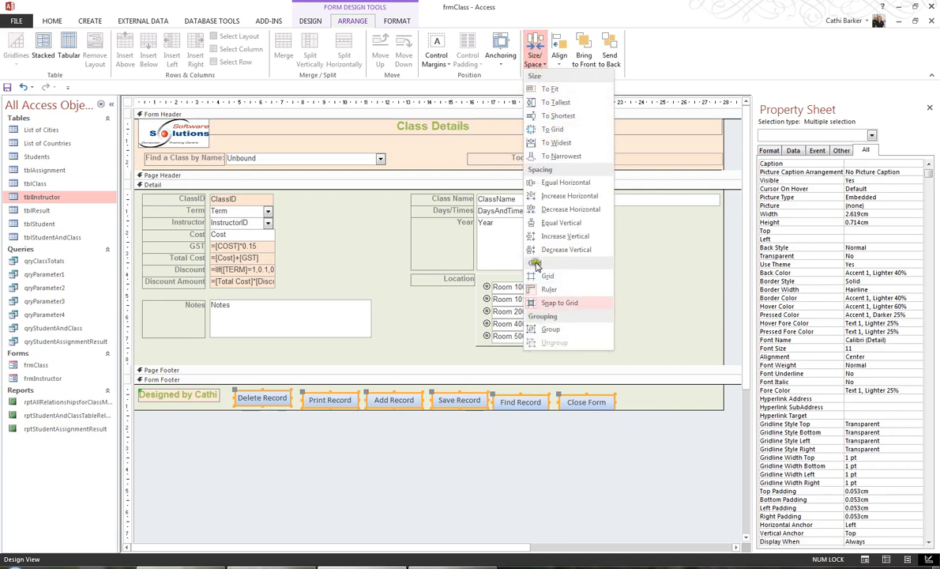
left_click(505, 468)
left_click_drag(598, 405, 685, 397)
left_click(554, 440)
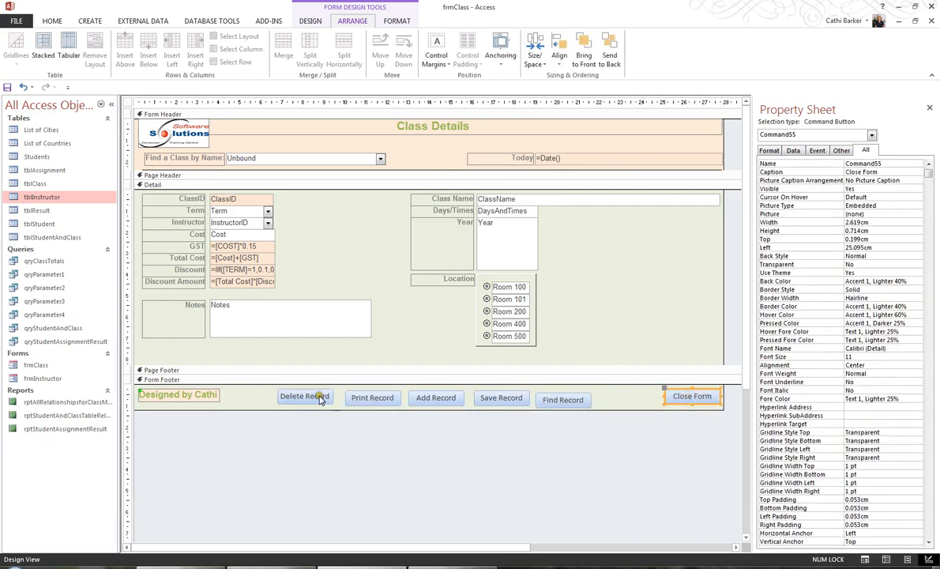
left_click_drag(316, 396, 267, 397)
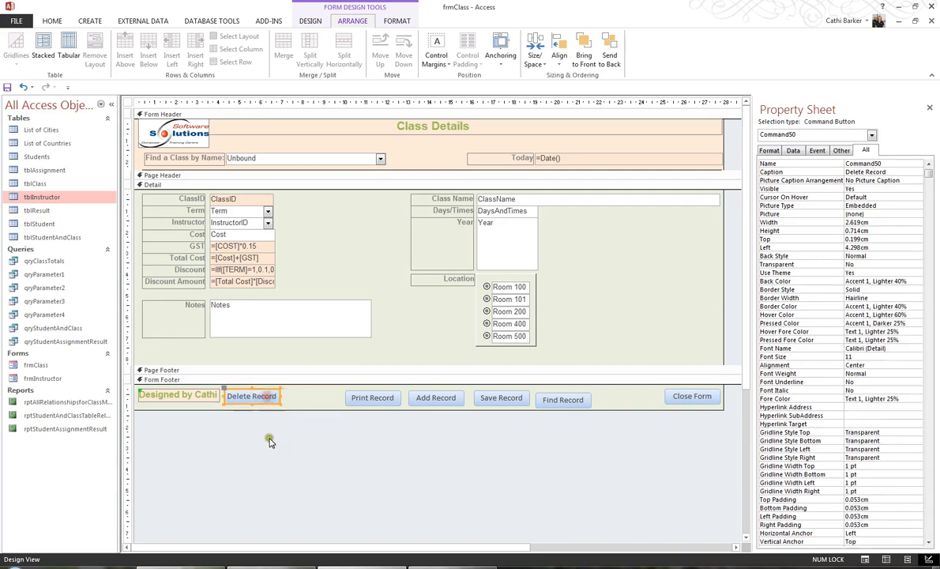
Space the footer label and all six buttons equally in the horizontal direction and align their top edges.
left_click_drag(218, 462, 699, 395)
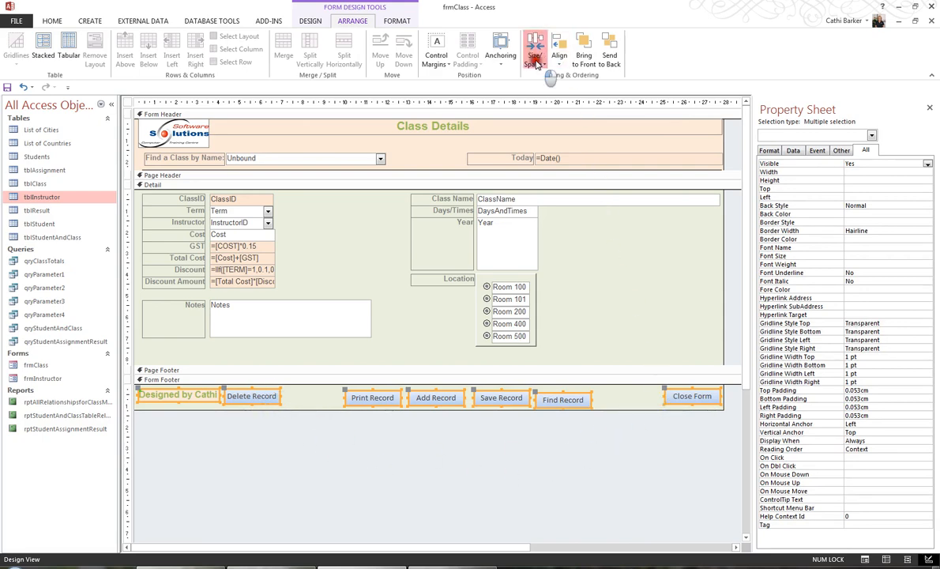
left_click(536, 62)
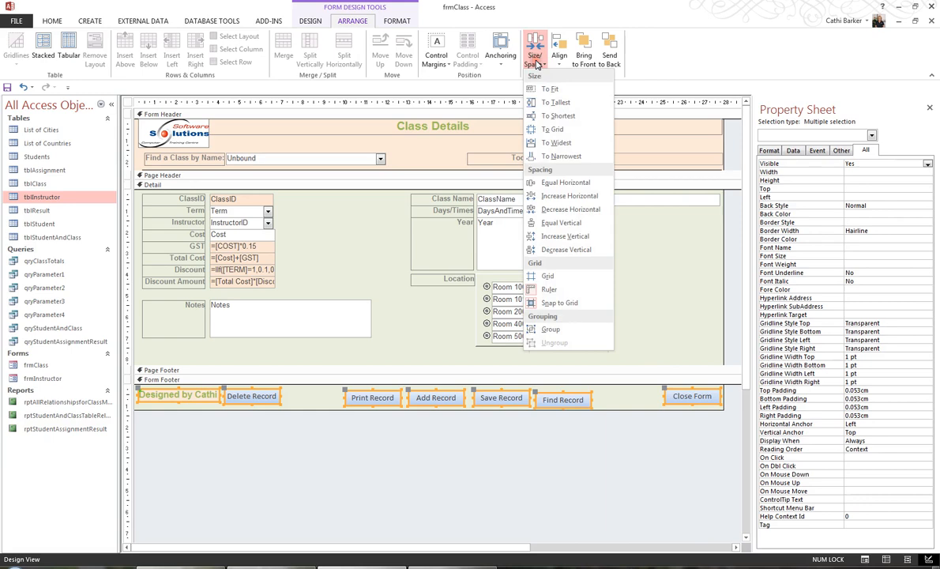
left_click(566, 183)
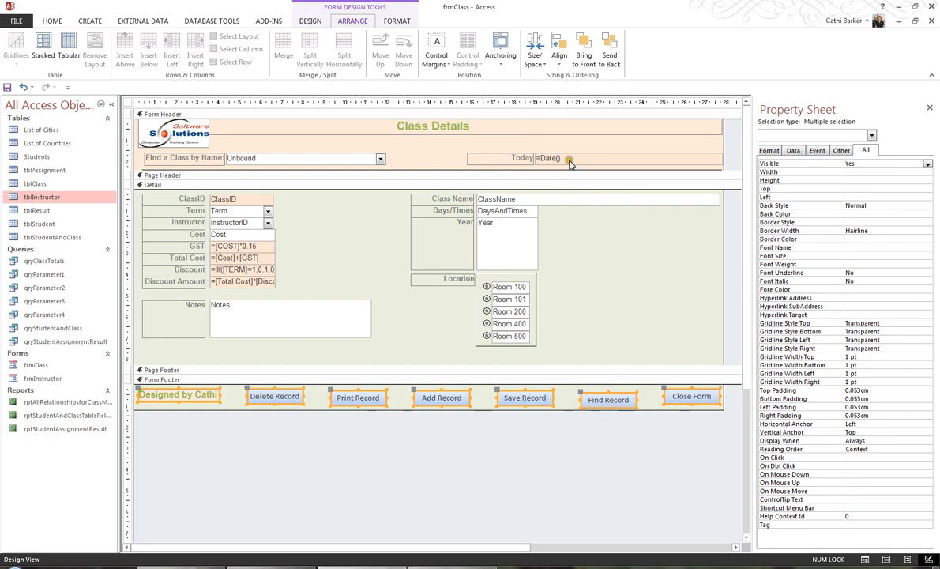
left_click(559, 57)
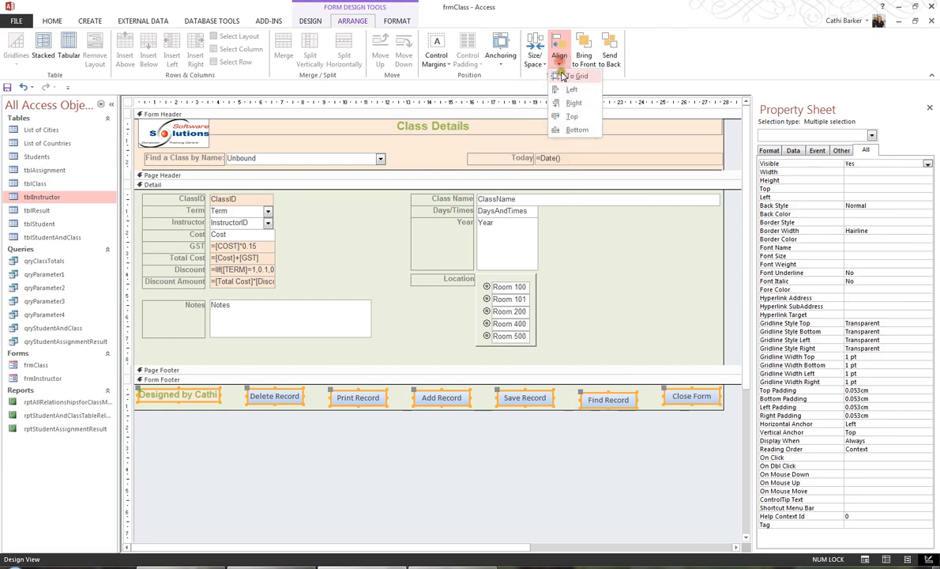
left_click(571, 118)
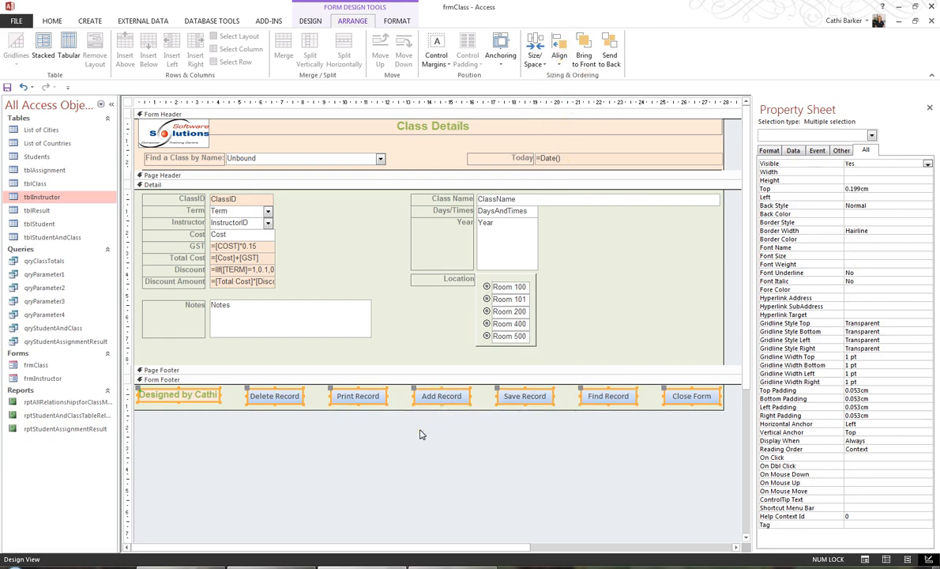
Set the font of the footer label and all six command buttons to Arial.
left_click(398, 22)
left_click(147, 42)
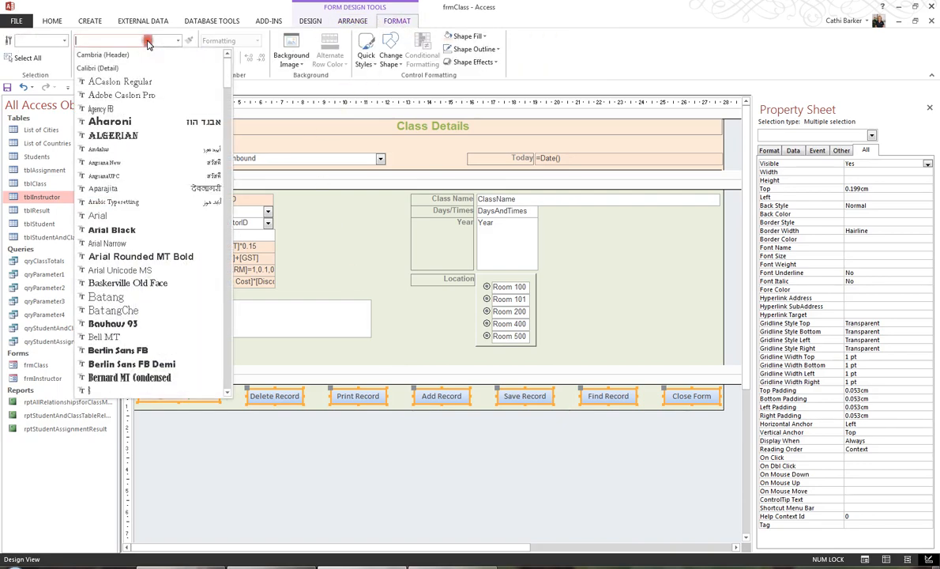
left_click(111, 218)
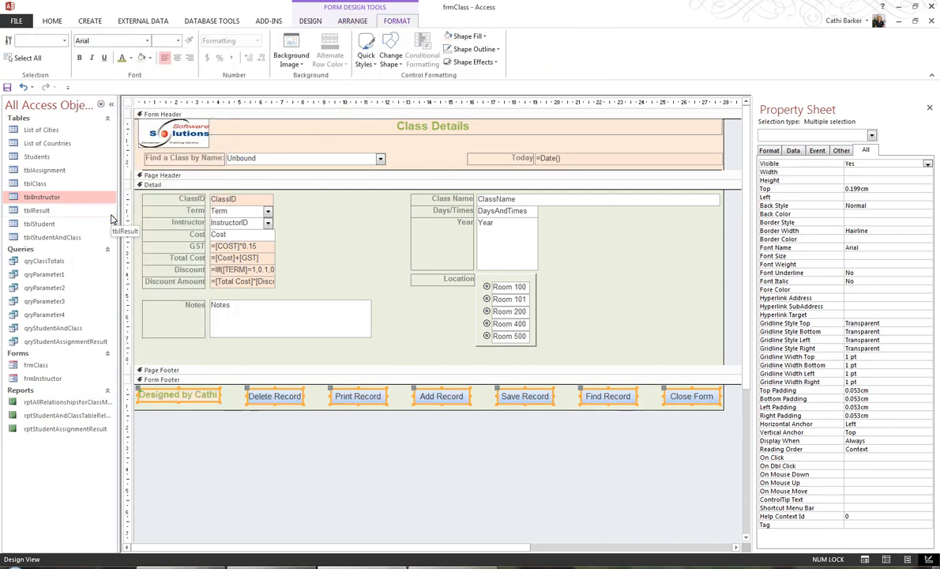
left_click(178, 42)
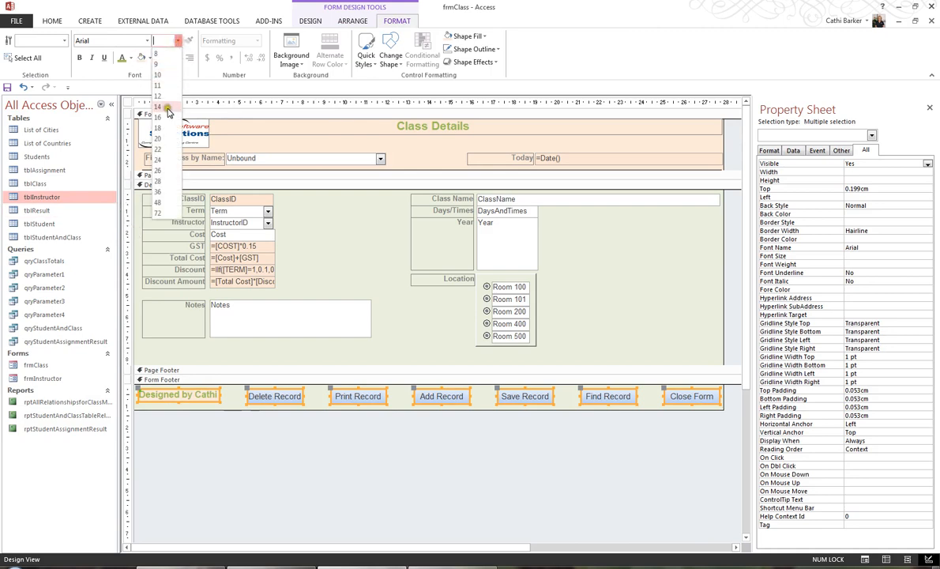
left_click(161, 74)
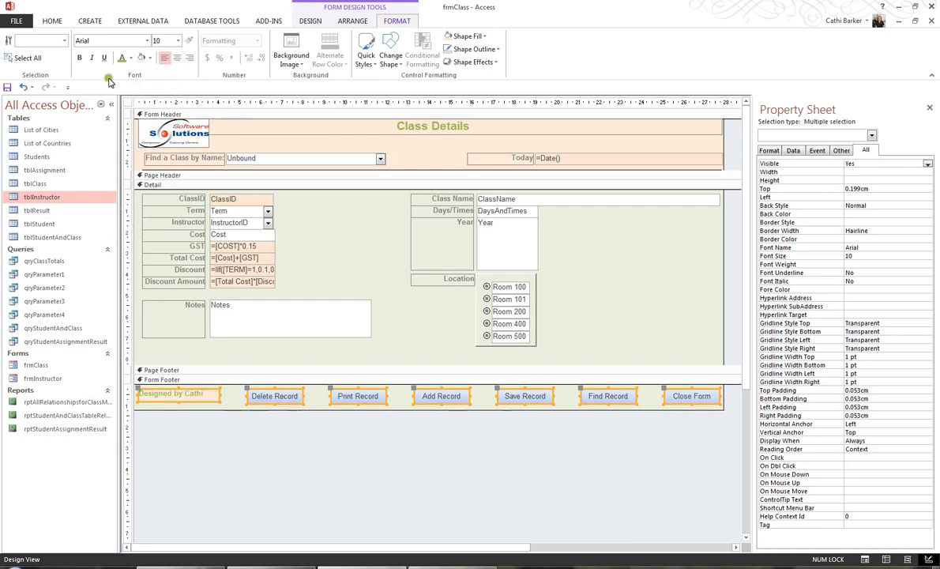
left_click(79, 60)
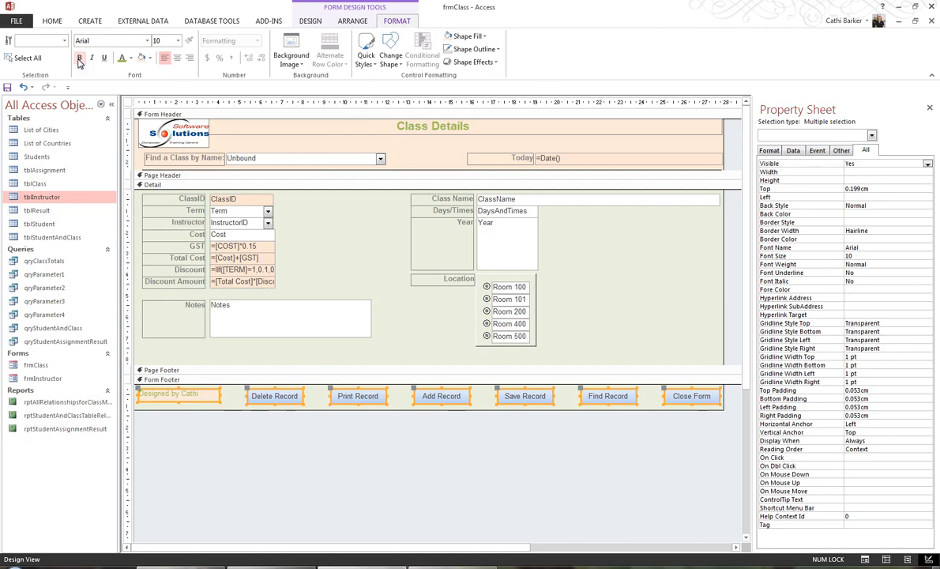
left_click(486, 37)
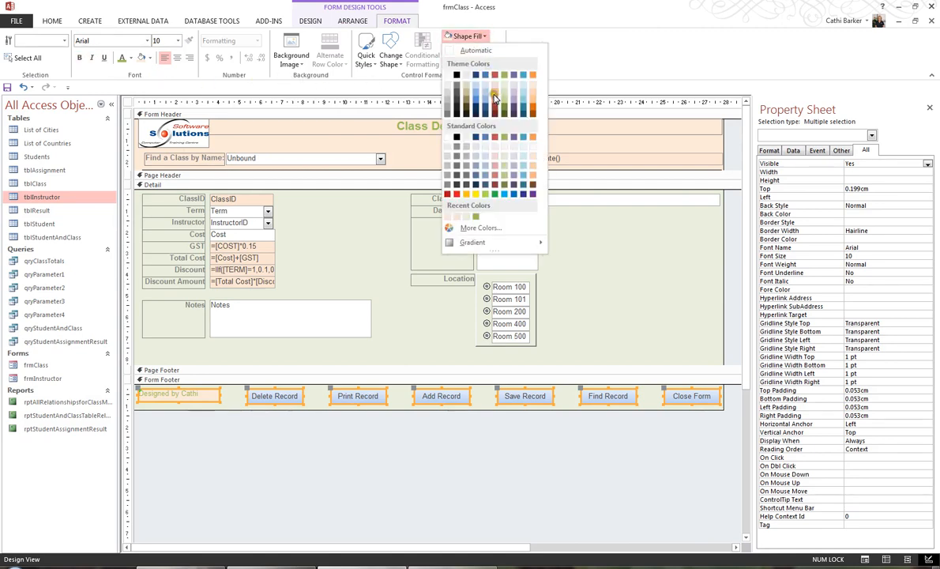
left_click(494, 94)
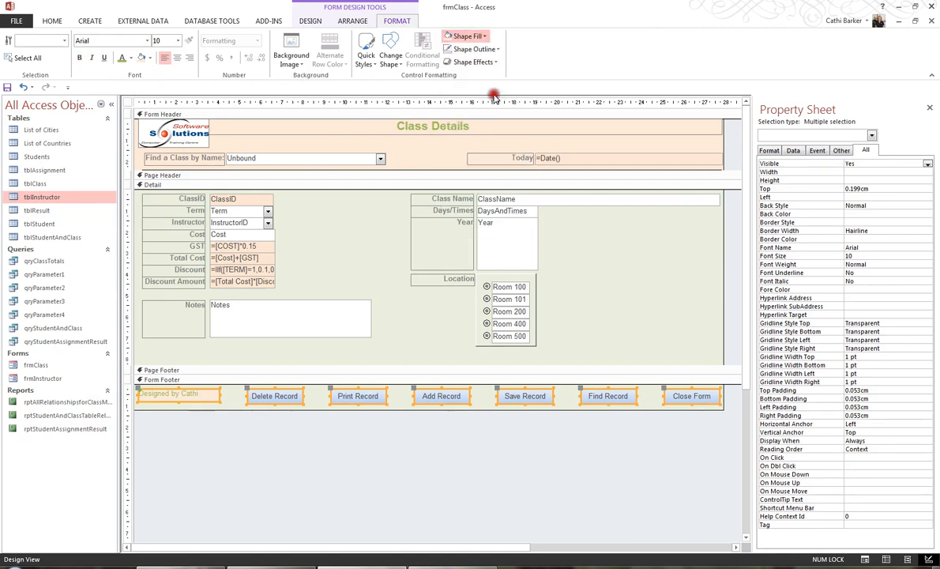
left_click(242, 441)
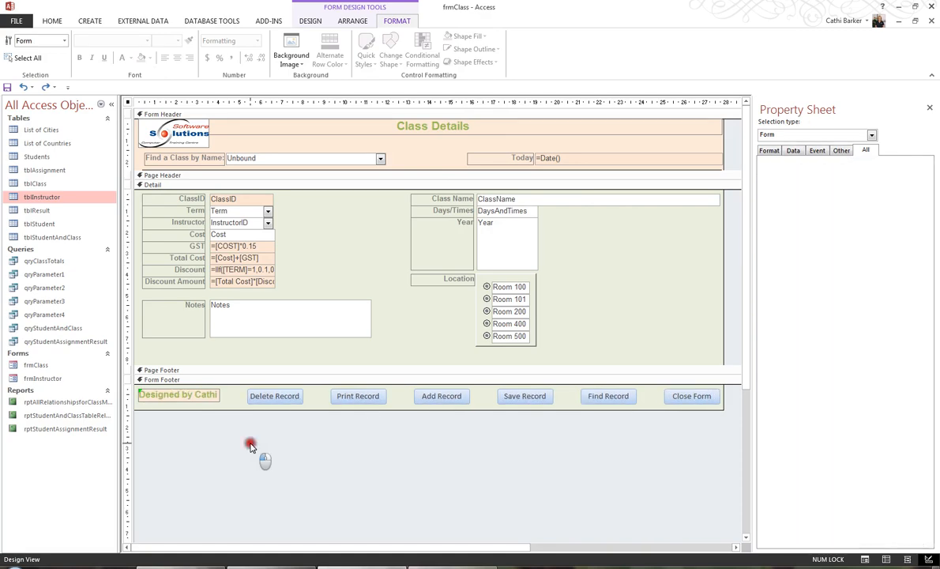
Format only the six footer command buttons, without the designer label, in Arial, size 10, bold.
left_click_drag(246, 431, 663, 358)
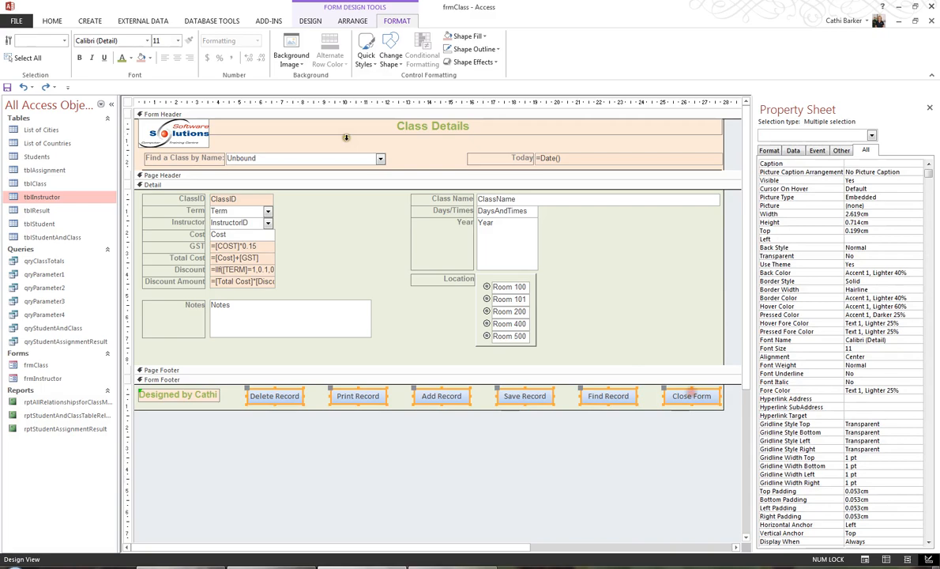
left_click(148, 42)
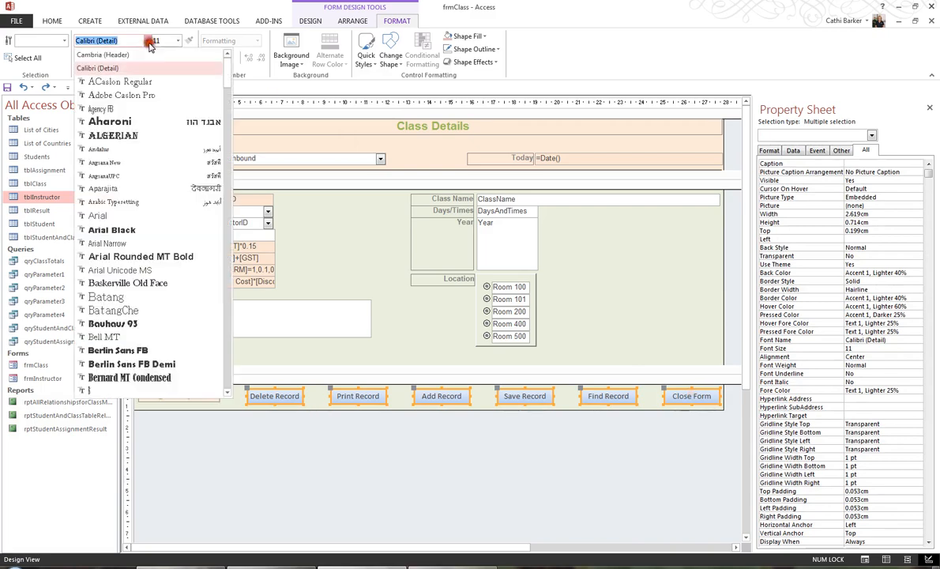
left_click(110, 219)
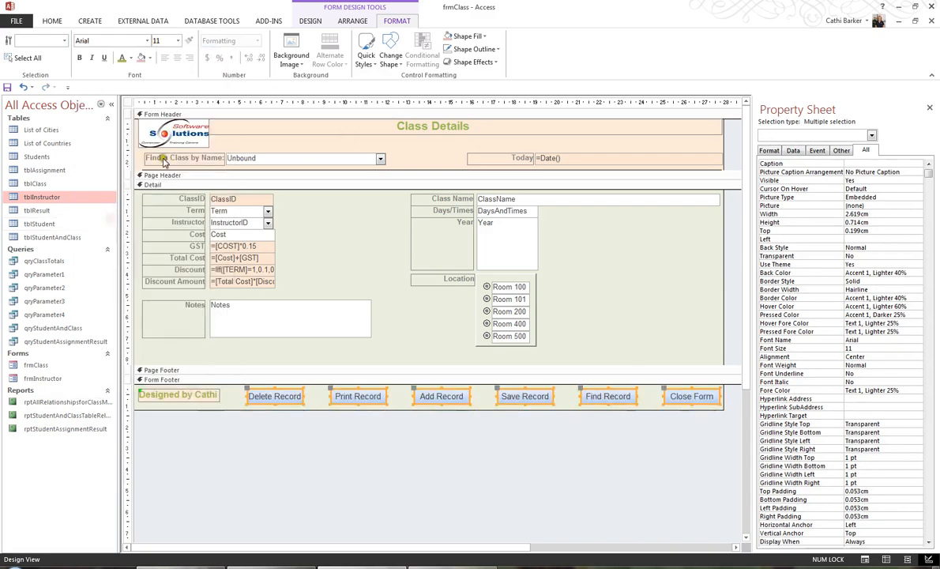
left_click(167, 40)
left_click(162, 75)
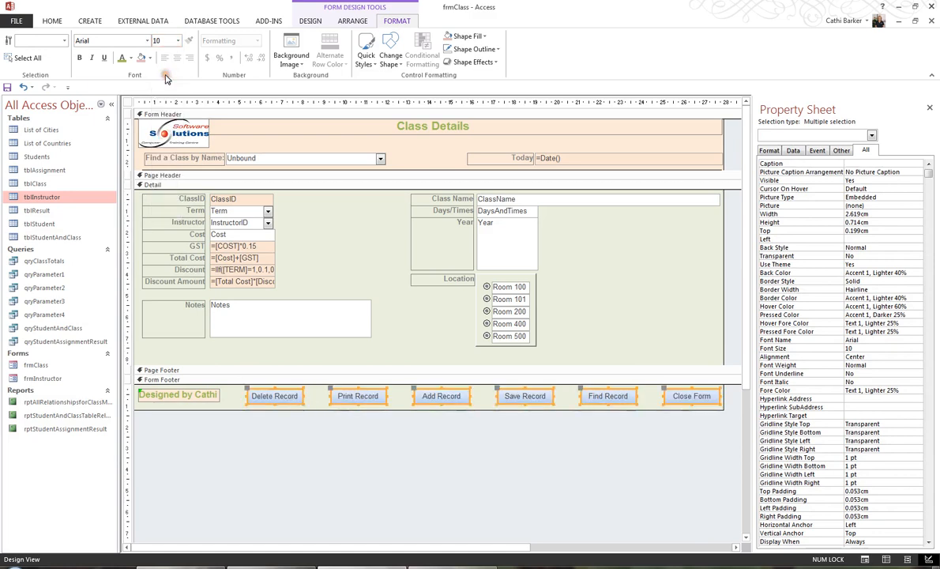
left_click(80, 58)
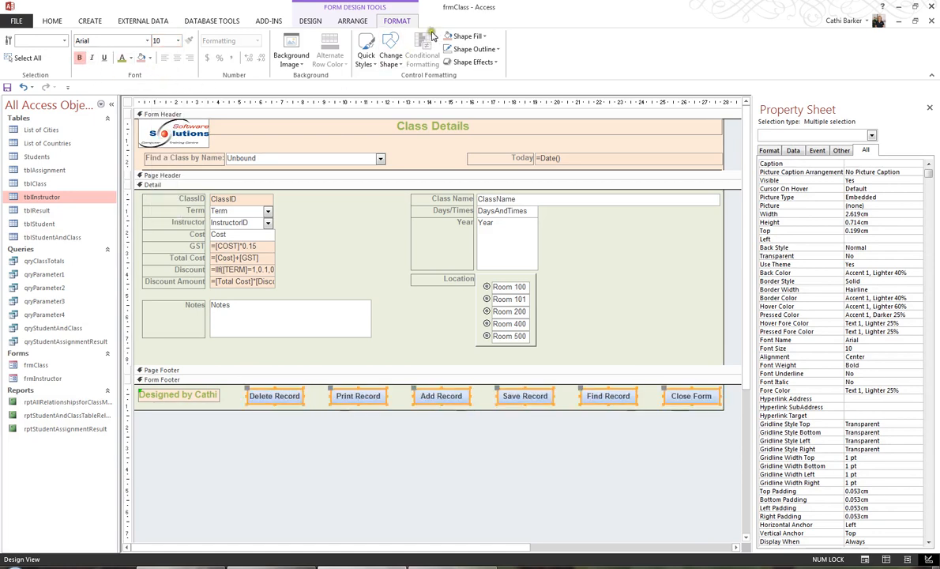
Fill the six footer command buttons with the theme color Accent 2, Lighter 60%, and deselect them.
left_click(469, 36)
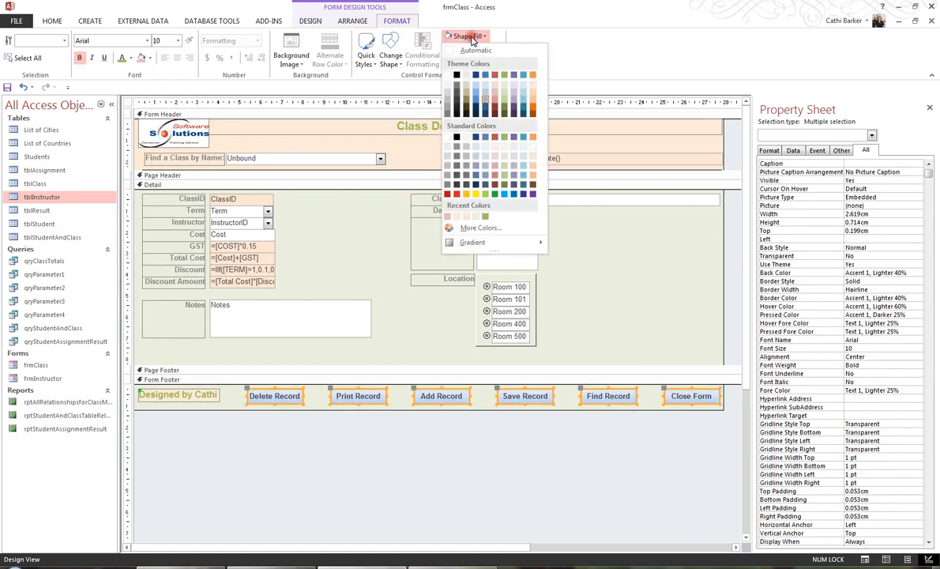
left_click(493, 100)
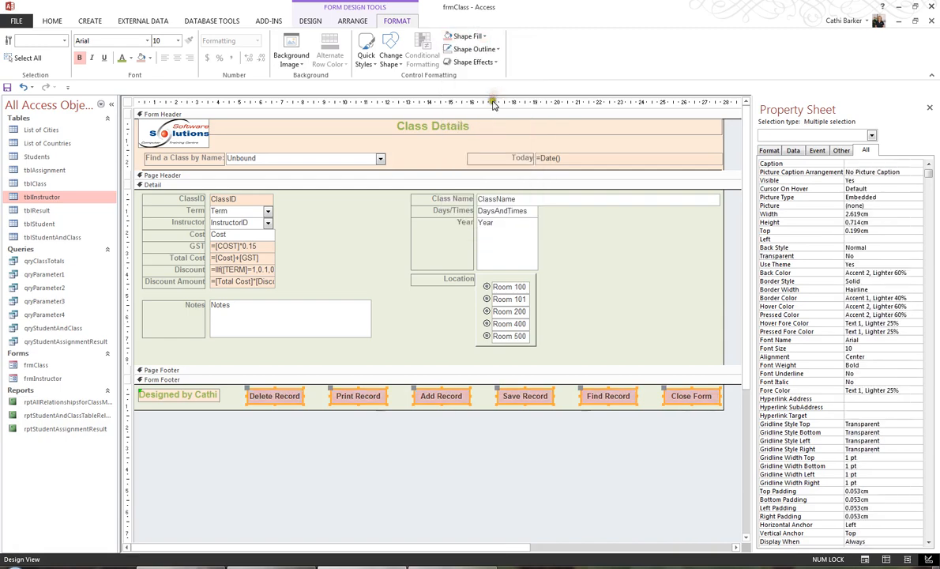
left_click(383, 437)
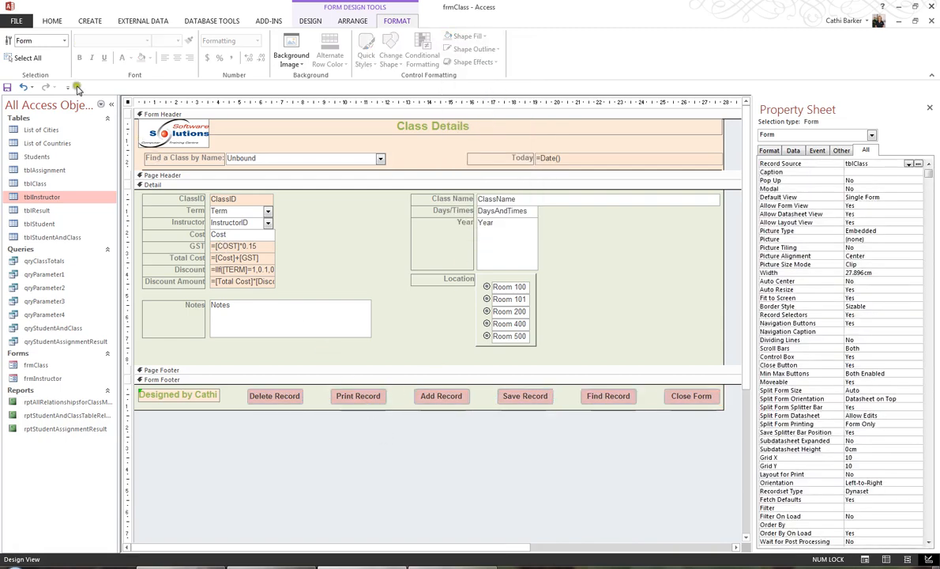
Switch frmClass to Form View and try the Delete Record button on the first class record.
left_click(52, 21)
left_click(13, 47)
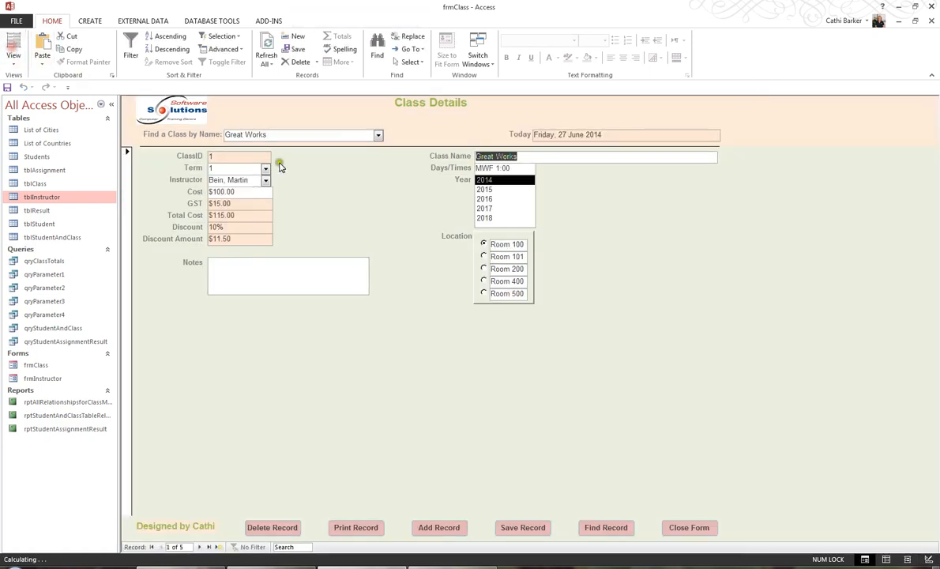
left_click(270, 526)
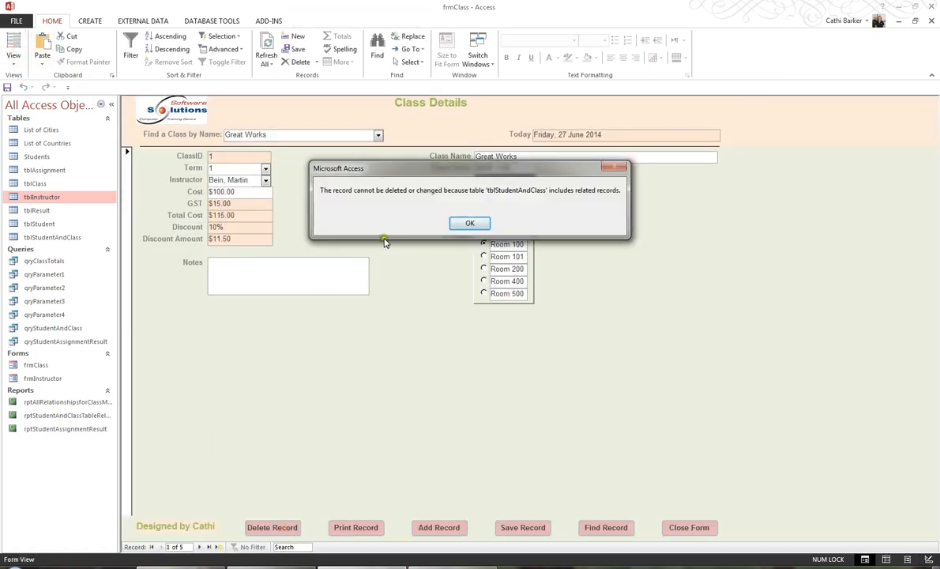
left_click(470, 224)
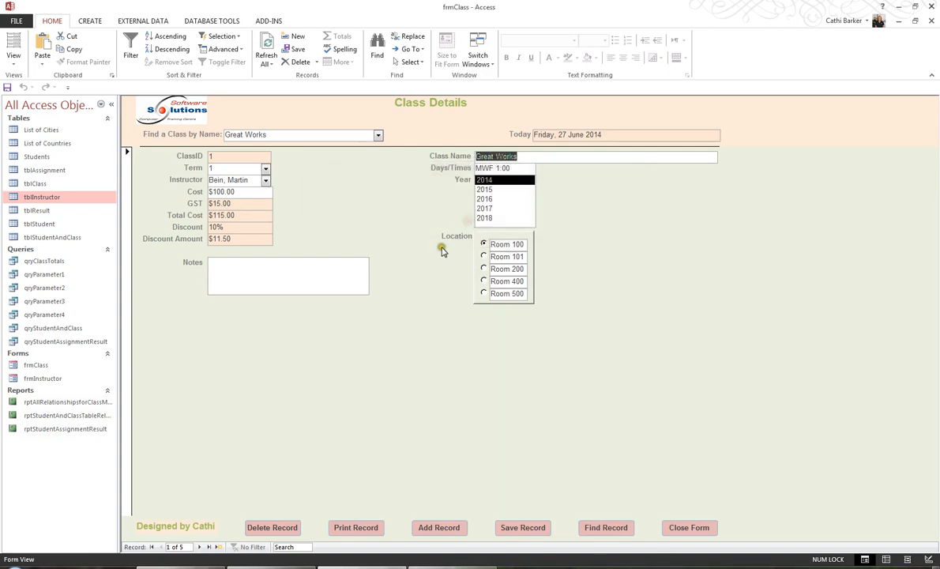
Test the Add Record button, and the Save Record button back on the first record.
left_click(443, 530)
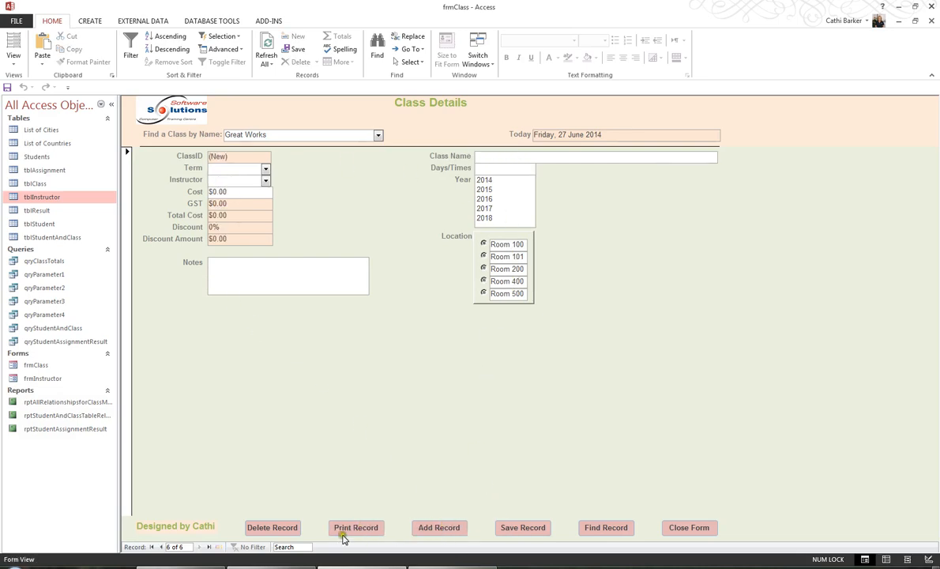
left_click(153, 547)
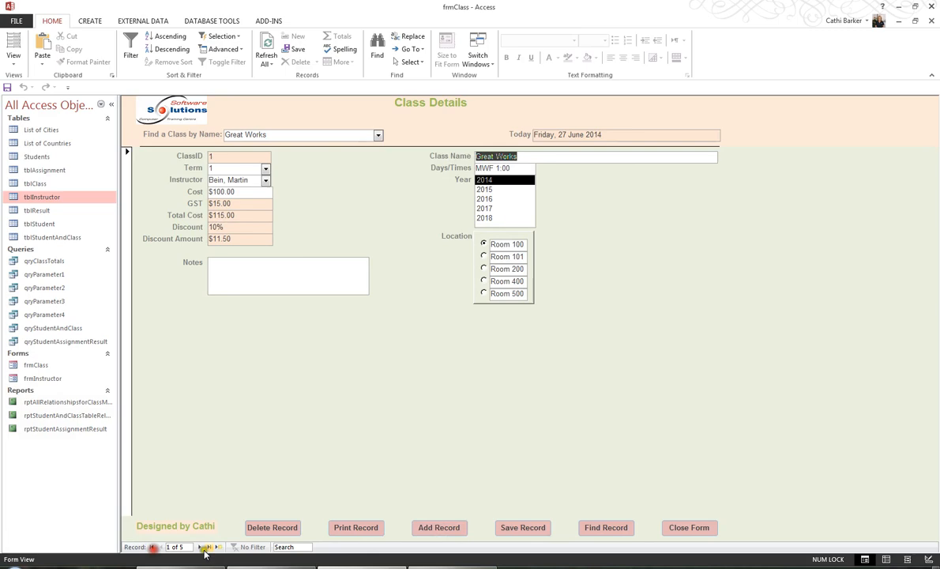
left_click(534, 529)
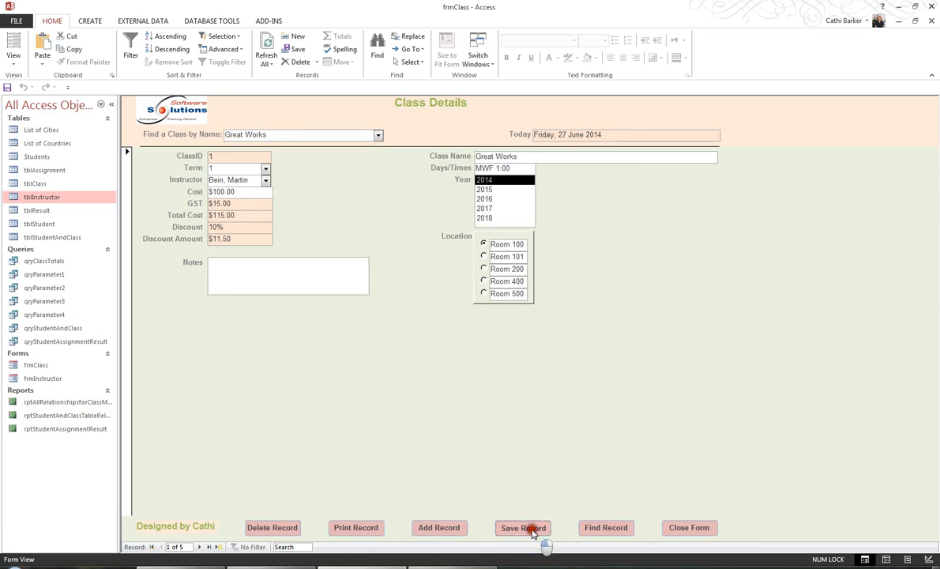
Test the Find Record button, cancel its search dialog, and close the form with the Close Form button.
left_click(608, 527)
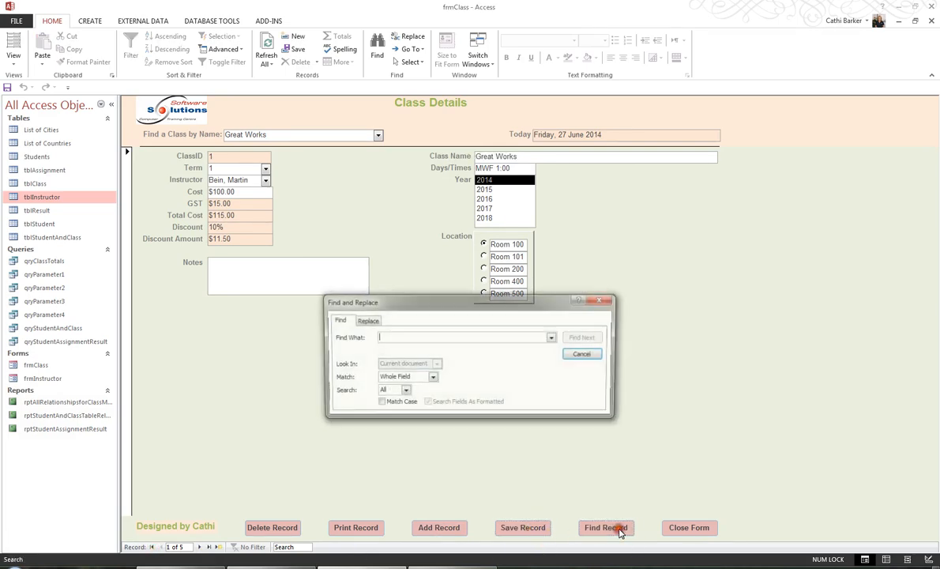
left_click(589, 355)
left_click(687, 527)
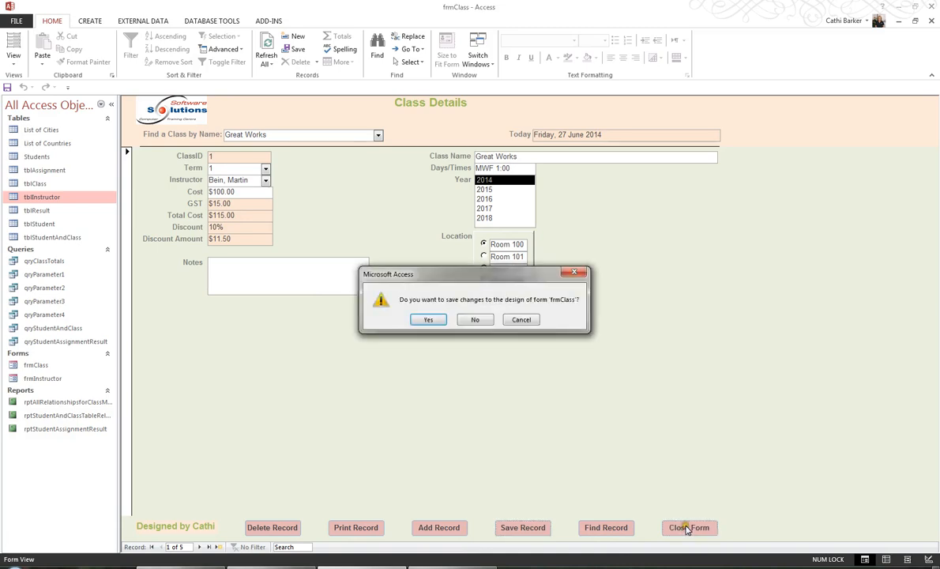